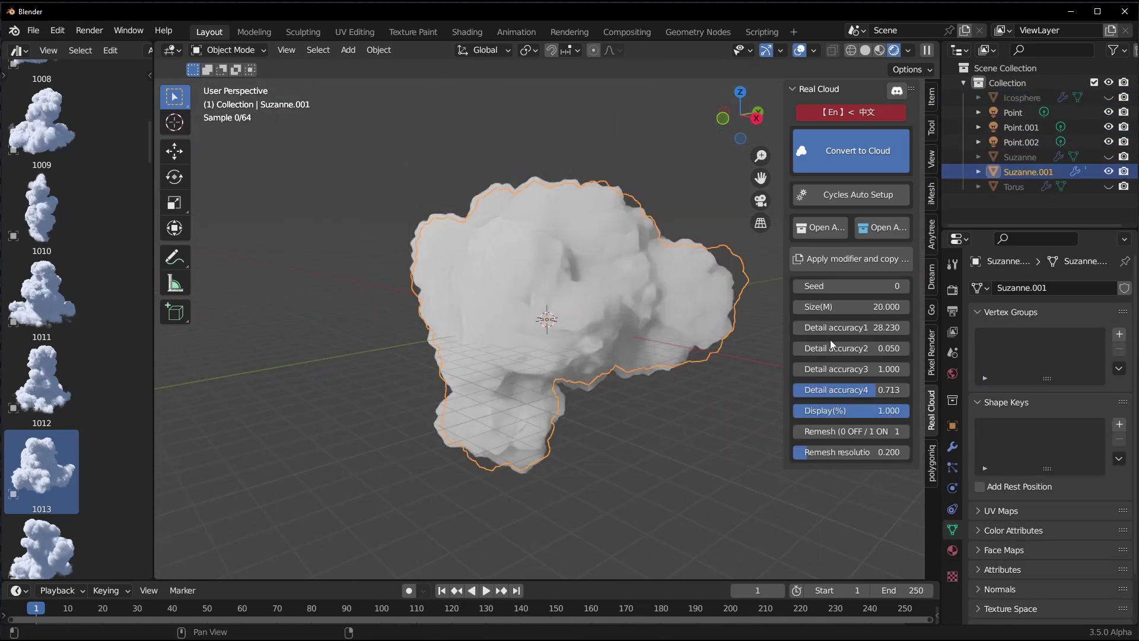
# Step: Increase Detail accuracy3 on the Suzanne.001 cloud
pyautogui.moveTo(831, 369); pyautogui.dragTo(854, 369)
# Step: Add a plane mesh to the scene and enter Edit Mode on it with nothing selected
pyautogui.hotkey('shift', 'a')
pyautogui.moveTo(581, 325)
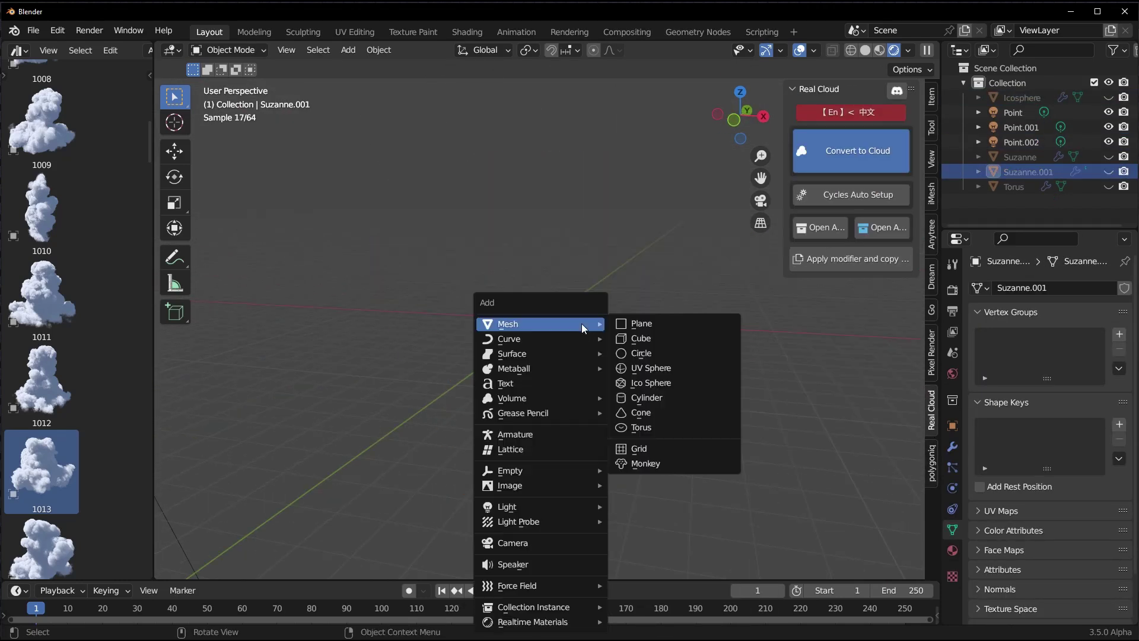
pyautogui.click(641, 324)
pyautogui.press('Tab')
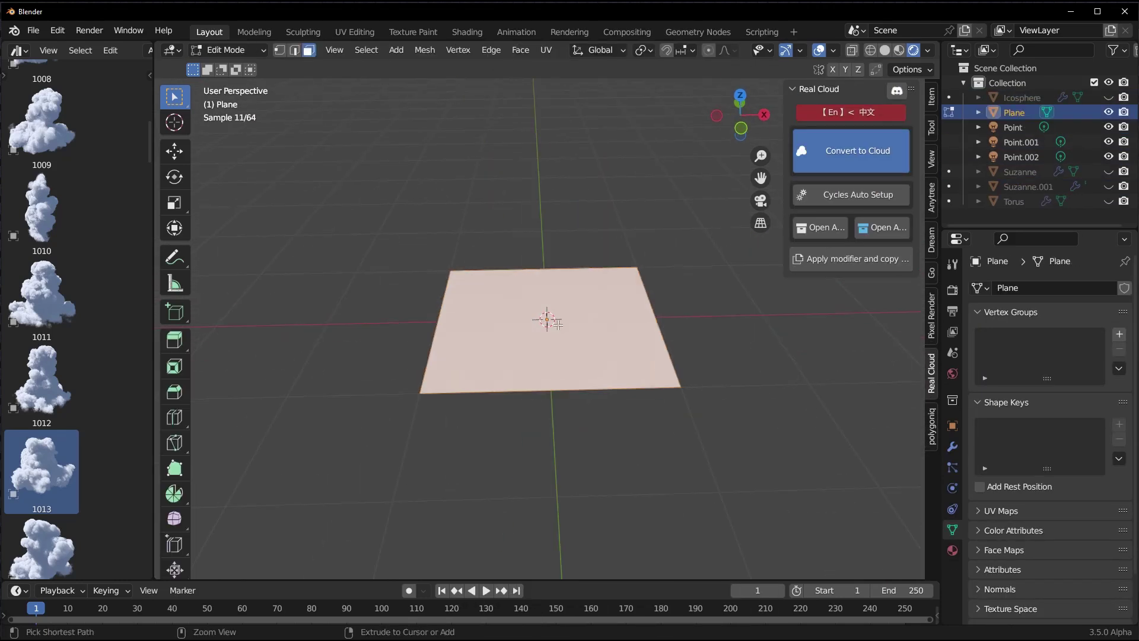
pyautogui.hotkey('alt', 'a')
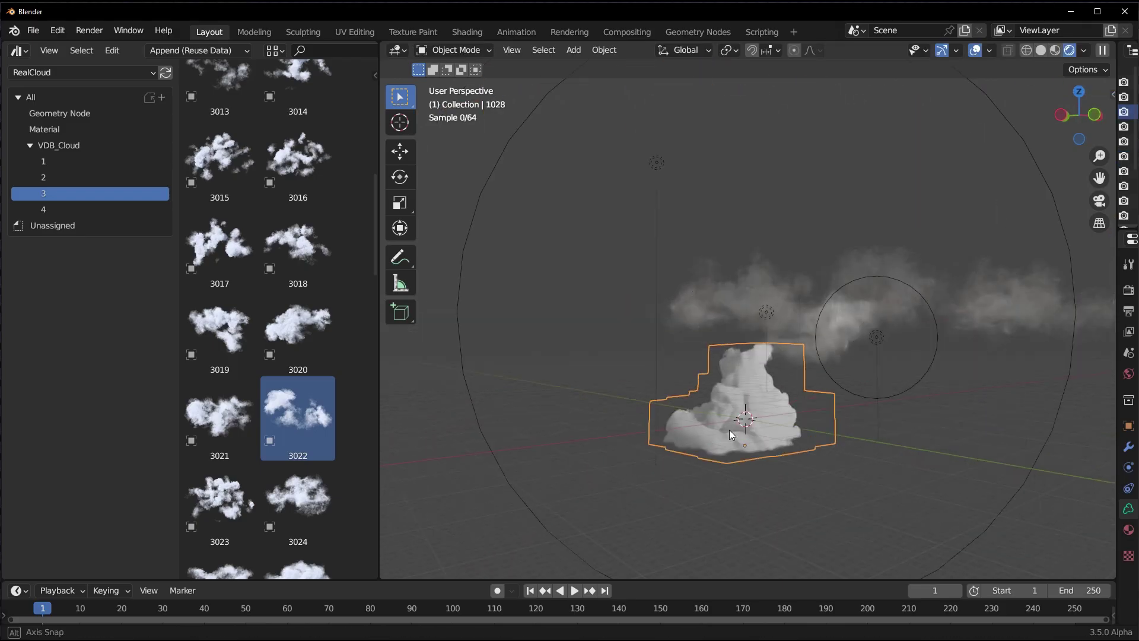
# Step: Replace cloud 1028 in the scene with VDB cloud 3056 from catalog 3 and scale the new cloud
pyautogui.press('Delete')
pyautogui.scroll(-15, 283, 389)
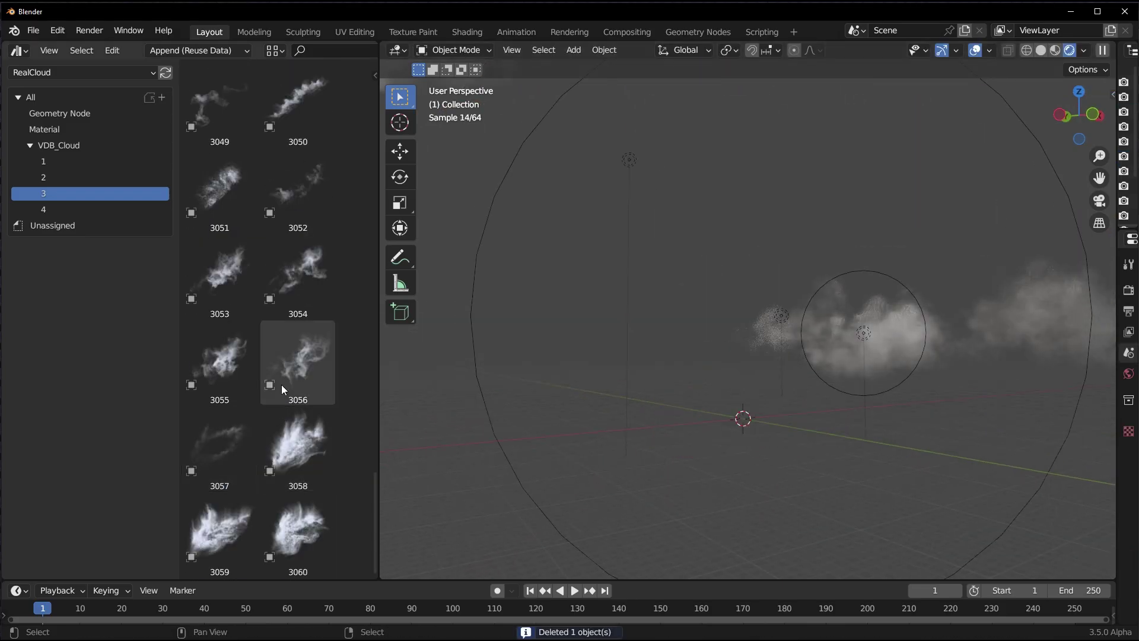
pyautogui.moveTo(282, 390); pyautogui.dragTo(700, 449)
pyautogui.scroll(-4, 715, 448)
pyautogui.moveTo(720, 449); pyautogui.dragTo(807, 362, button='middle')
pyautogui.press('s')
pyautogui.click(741, 356)
pyautogui.scroll(3, 742, 356)
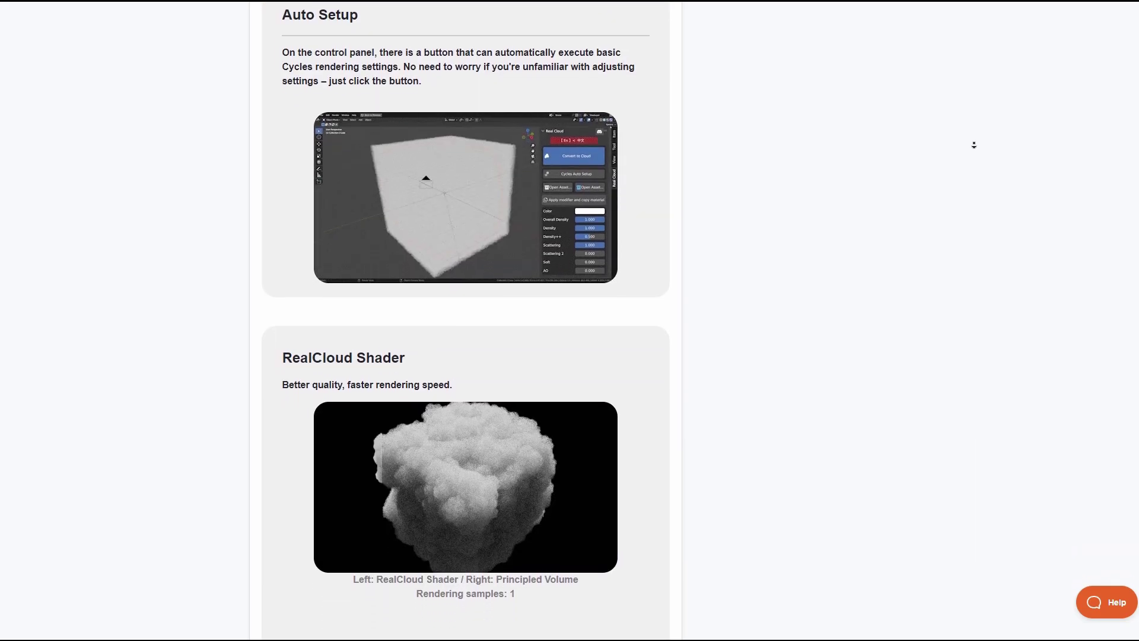
# Step: Review the RealCloud product page's sections on the shader, the VDB cloud library and the sample artwork
pyautogui.scroll(-3, 974, 145)
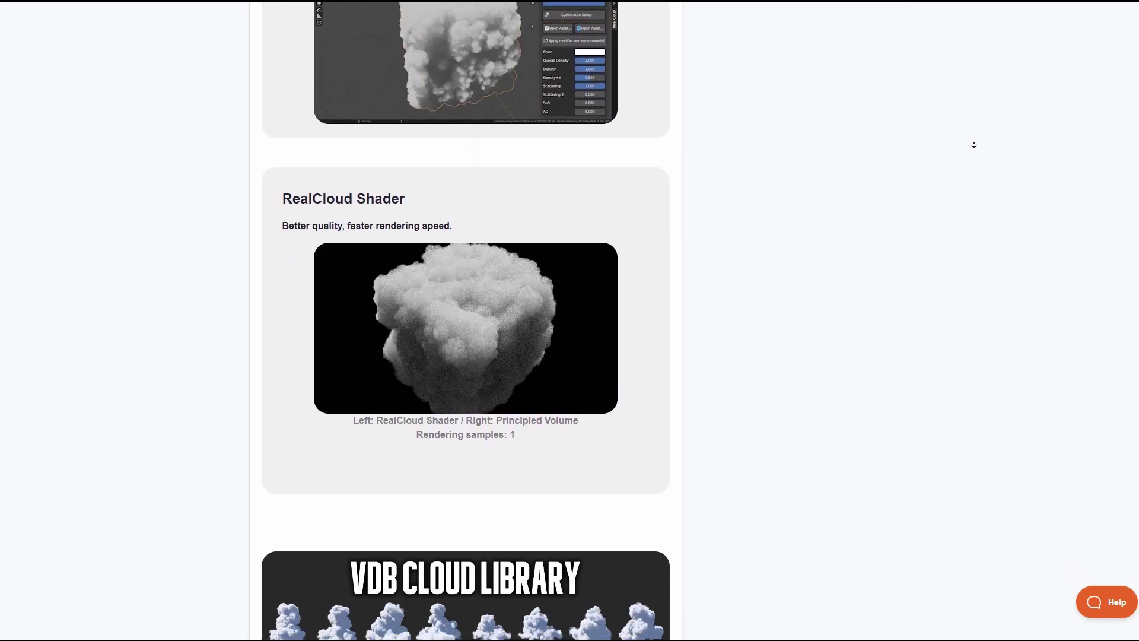
pyautogui.scroll(-3, 973, 144)
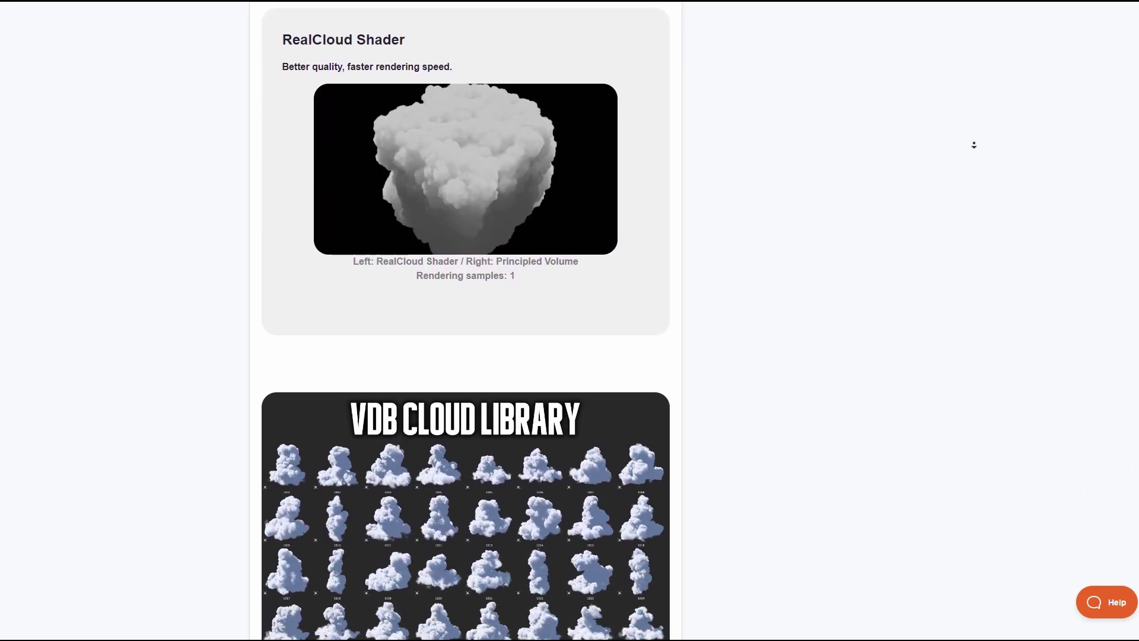
pyautogui.scroll(-5, 973, 145)
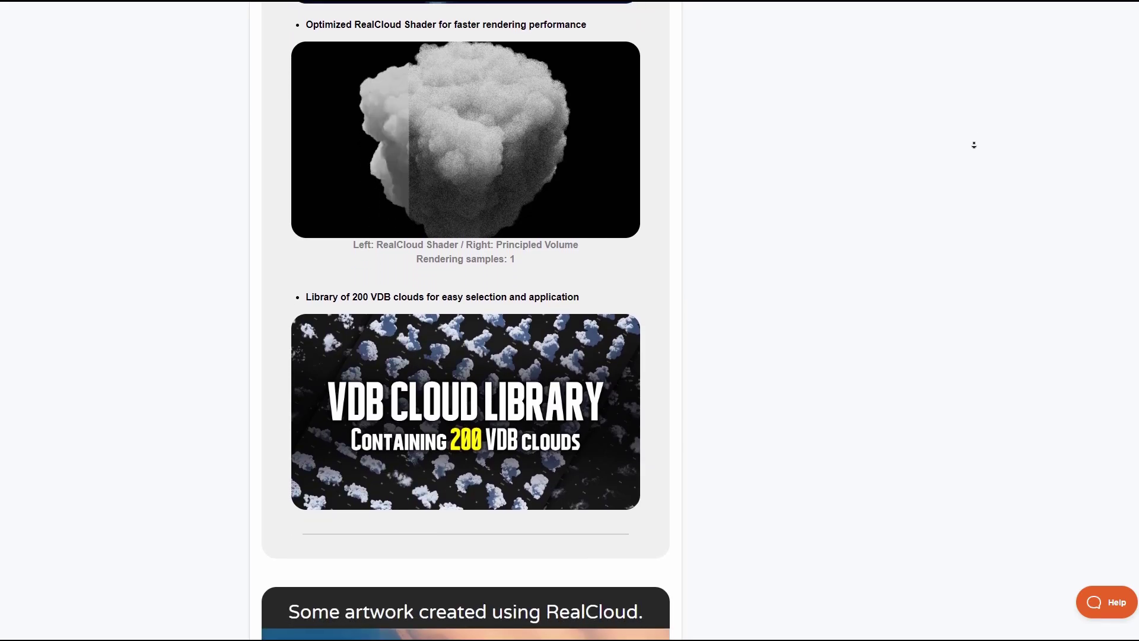
pyautogui.scroll(-3, 973, 145)
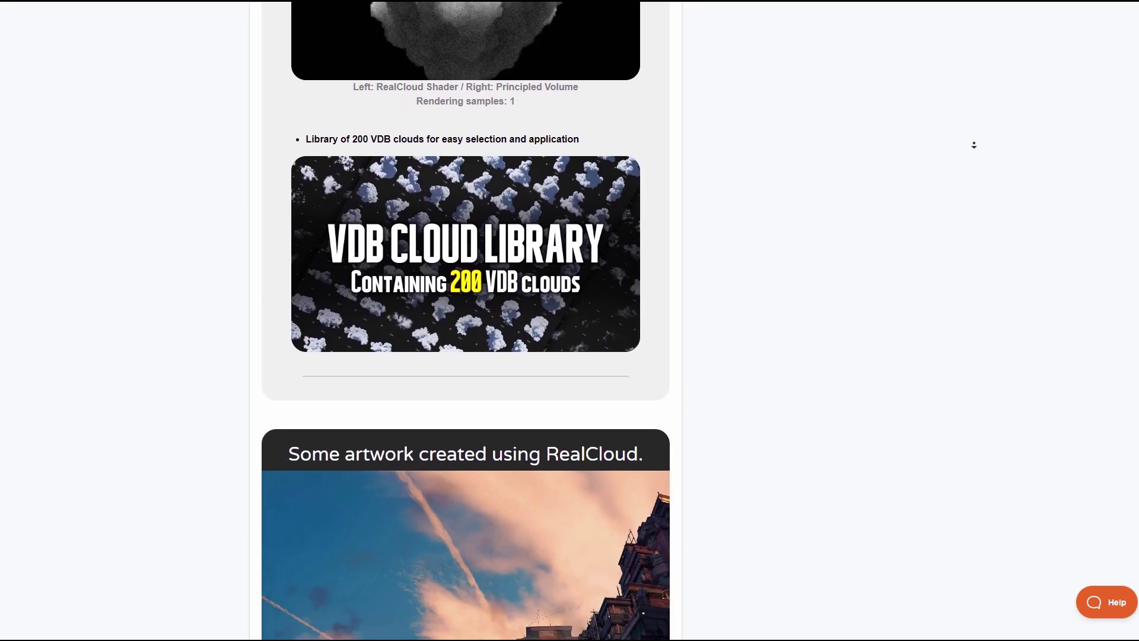
pyautogui.scroll(-3, 974, 145)
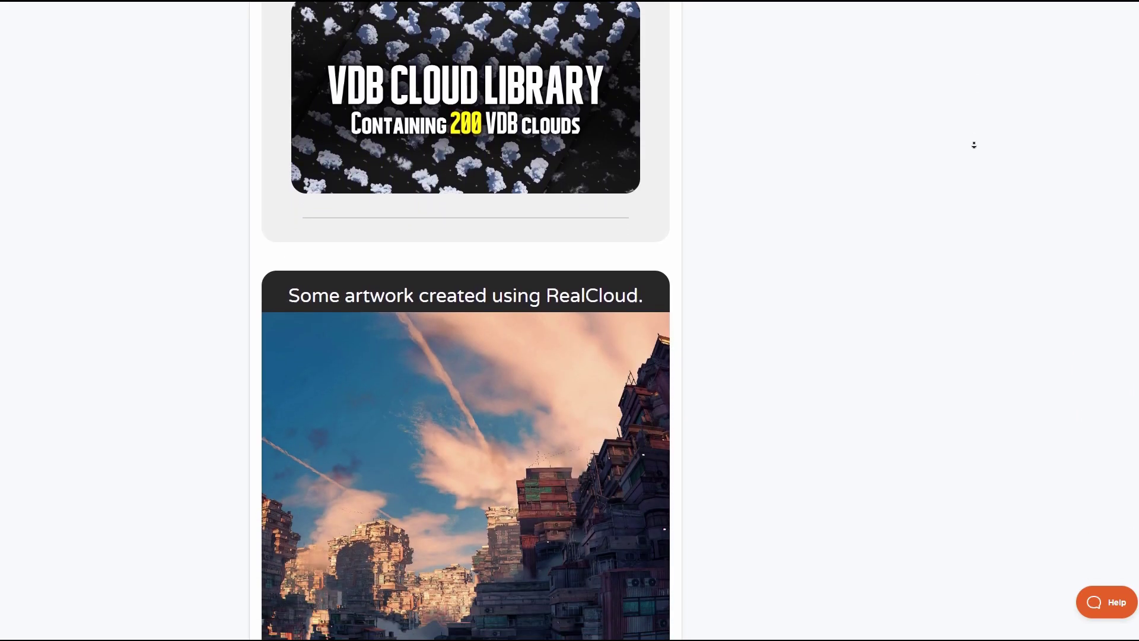
pyautogui.scroll(-3, 974, 144)
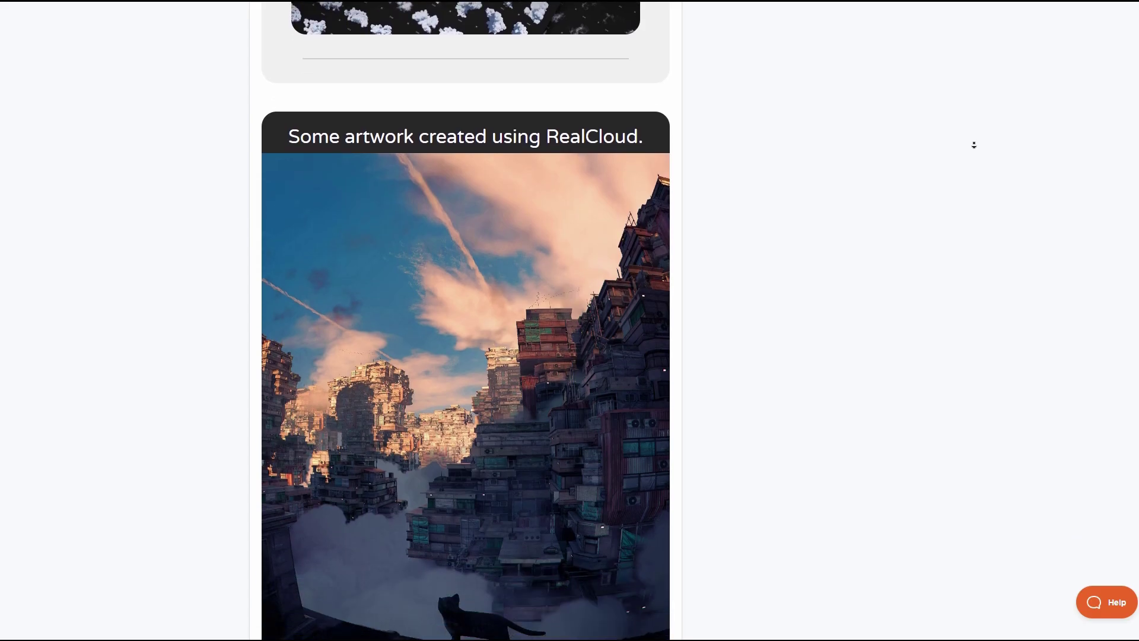
pyautogui.scroll(-2, 973, 145)
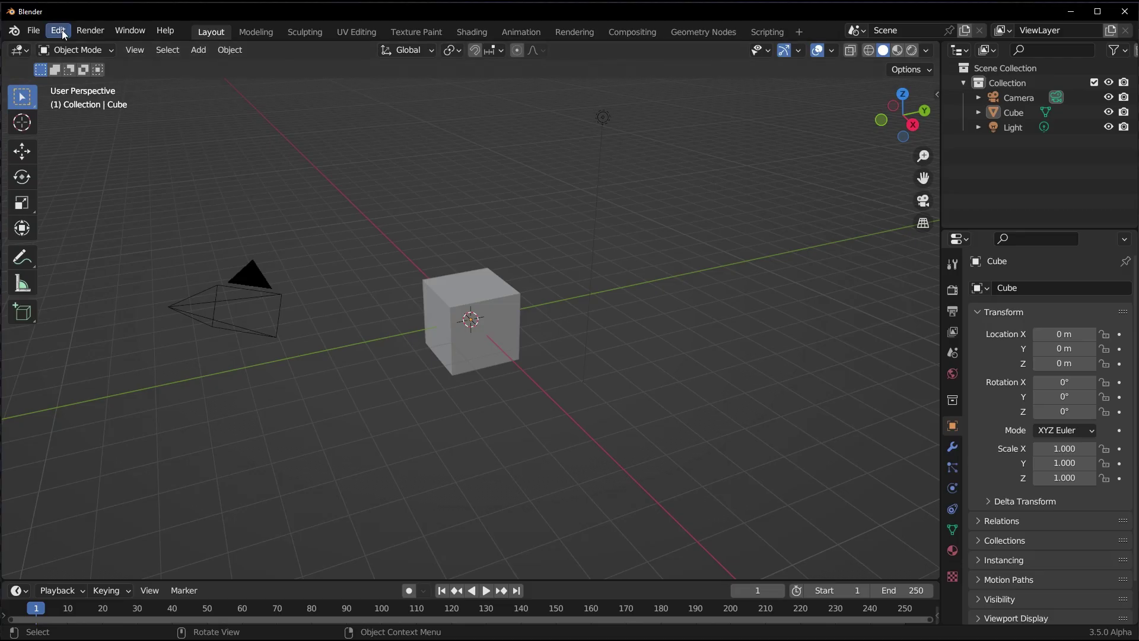
# Step: Install the add-on from real_cloud_addon_1.0.0.zip and enable Real_Cloud_Addon in the preferences
pyautogui.click(62, 31)
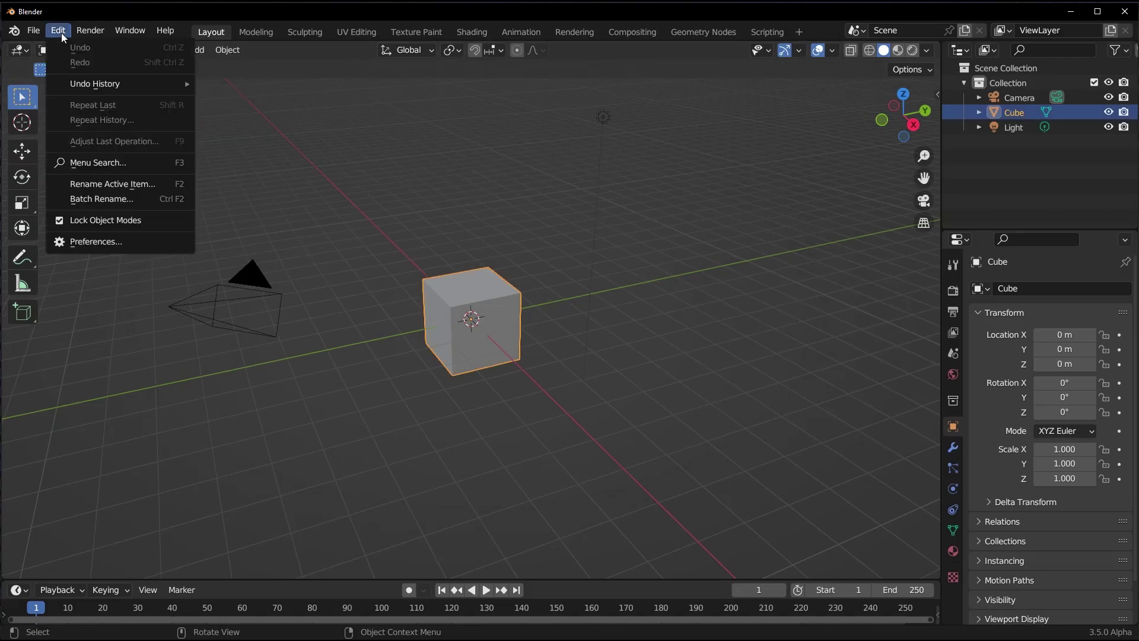
pyautogui.click(94, 243)
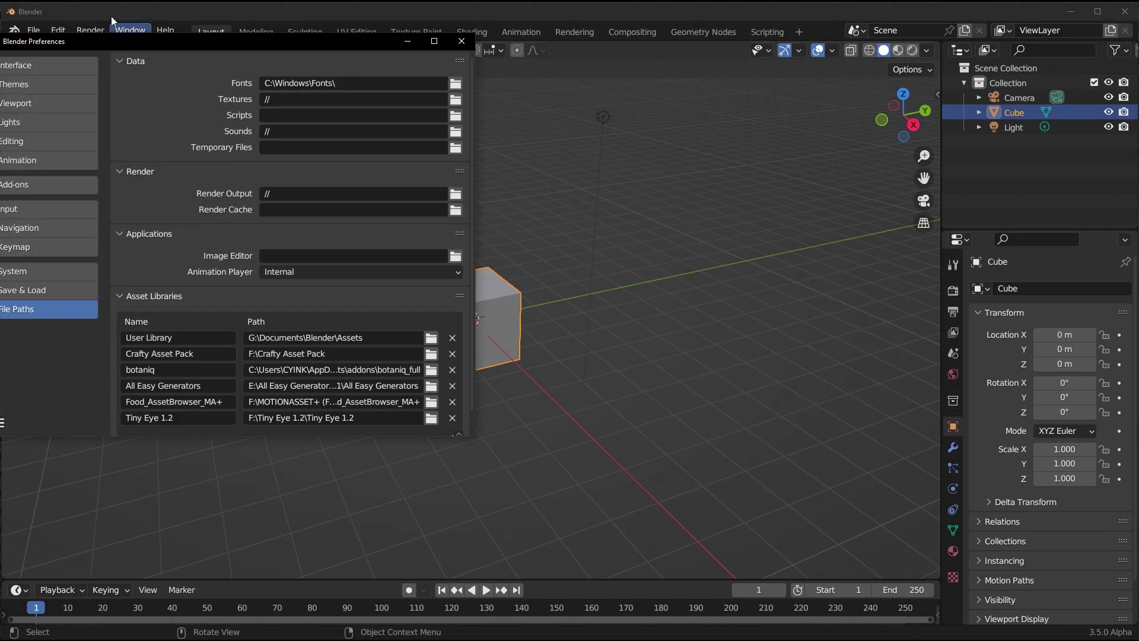
pyautogui.click(271, 218)
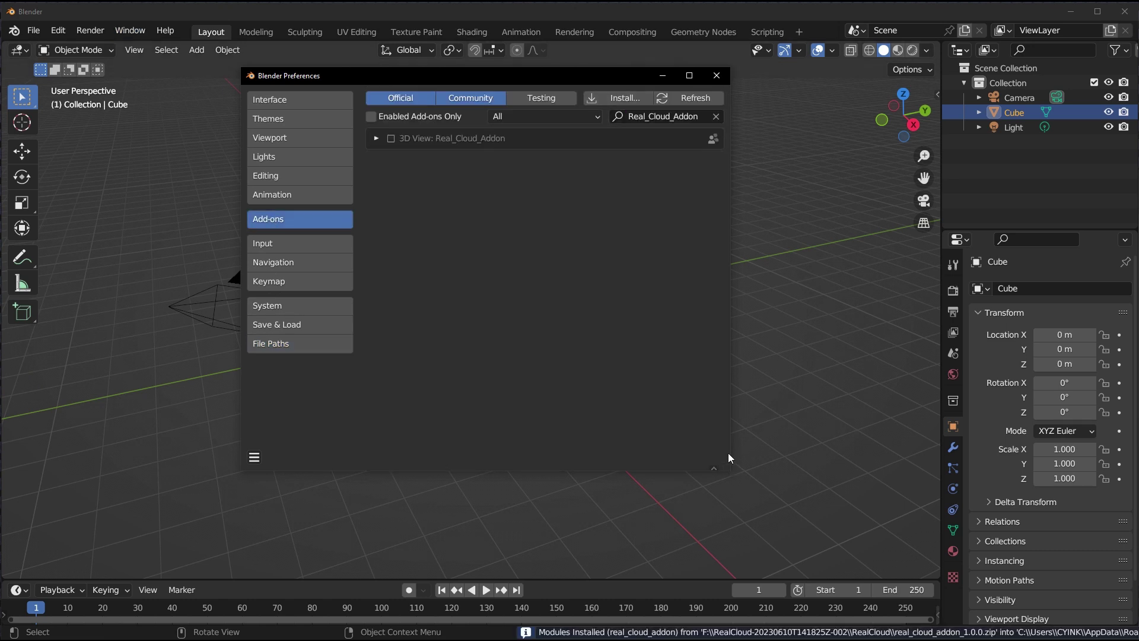
pyautogui.click(390, 138)
pyautogui.click(376, 139)
pyautogui.click(376, 139)
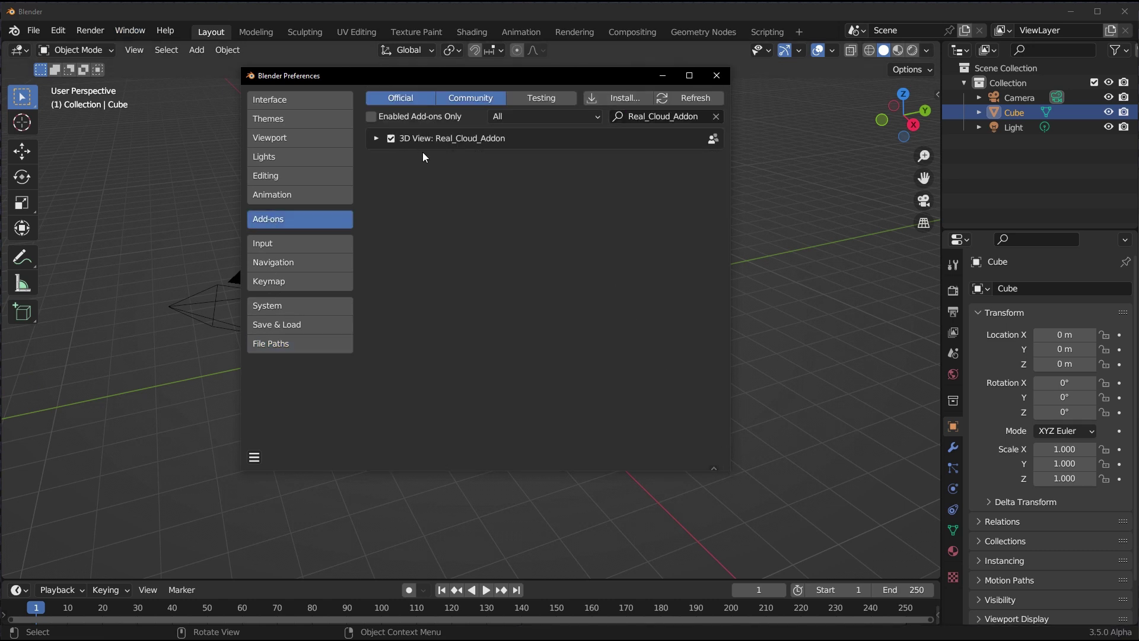
# Step: Add an asset library named RealCloud with the path F:\RealCloud\RealCloud and close the preferences
pyautogui.click(316, 344)
pyautogui.scroll(-1, 546, 339)
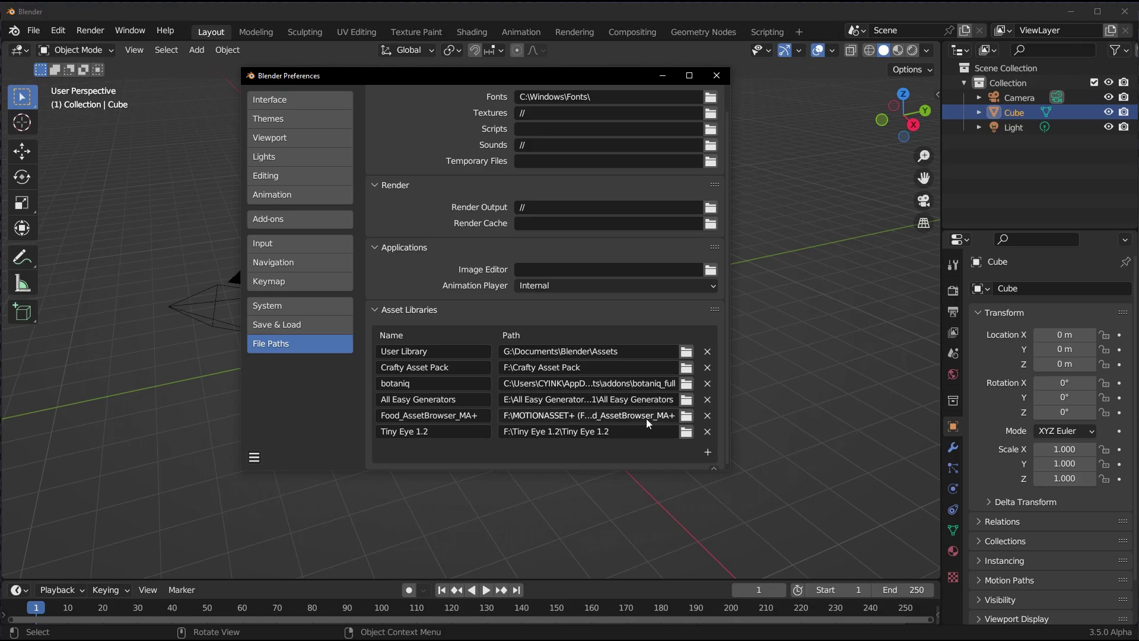
pyautogui.click(708, 454)
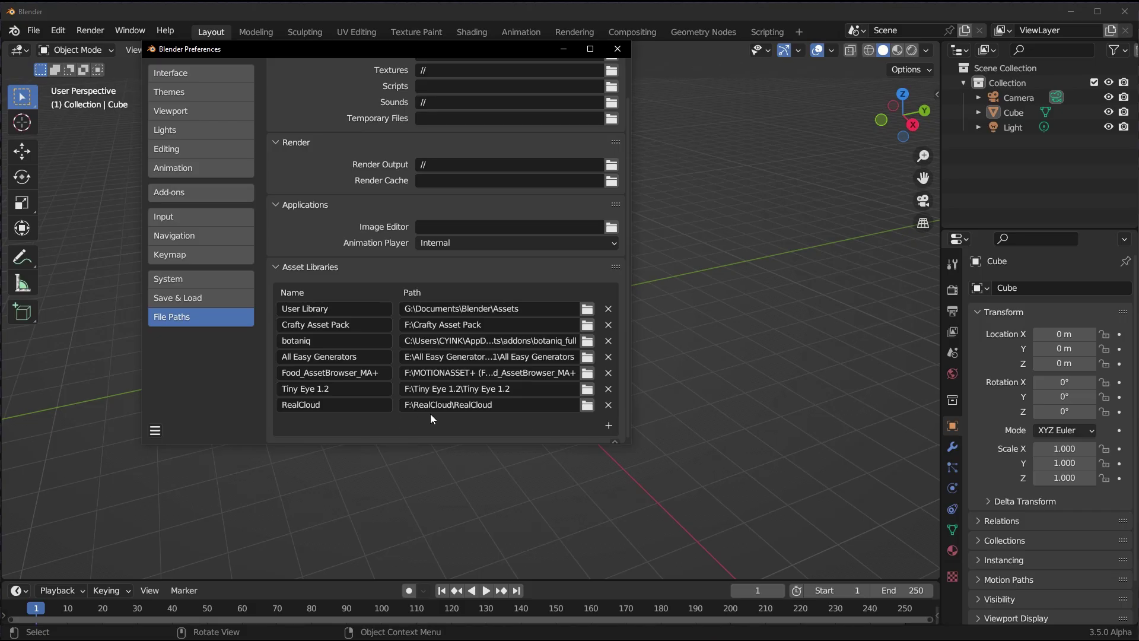
pyautogui.click(618, 49)
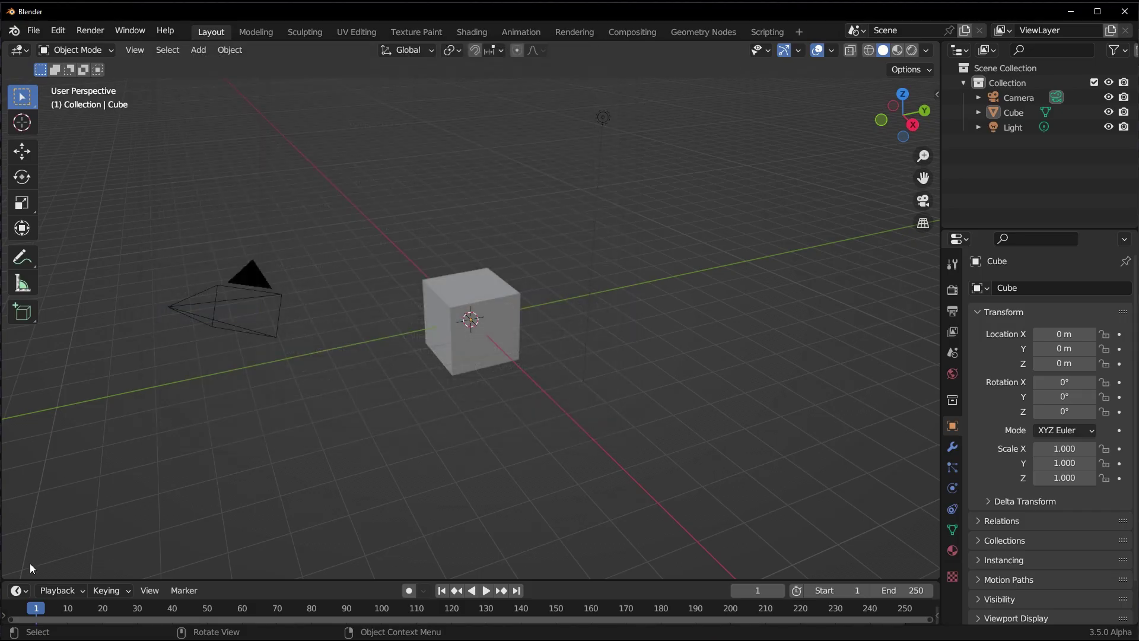
# Step: Split the 3D viewport vertically and turn one half into an Asset Browser showing the RealCloud library
pyautogui.moveTo(5, 575); pyautogui.dragTo(491, 543)
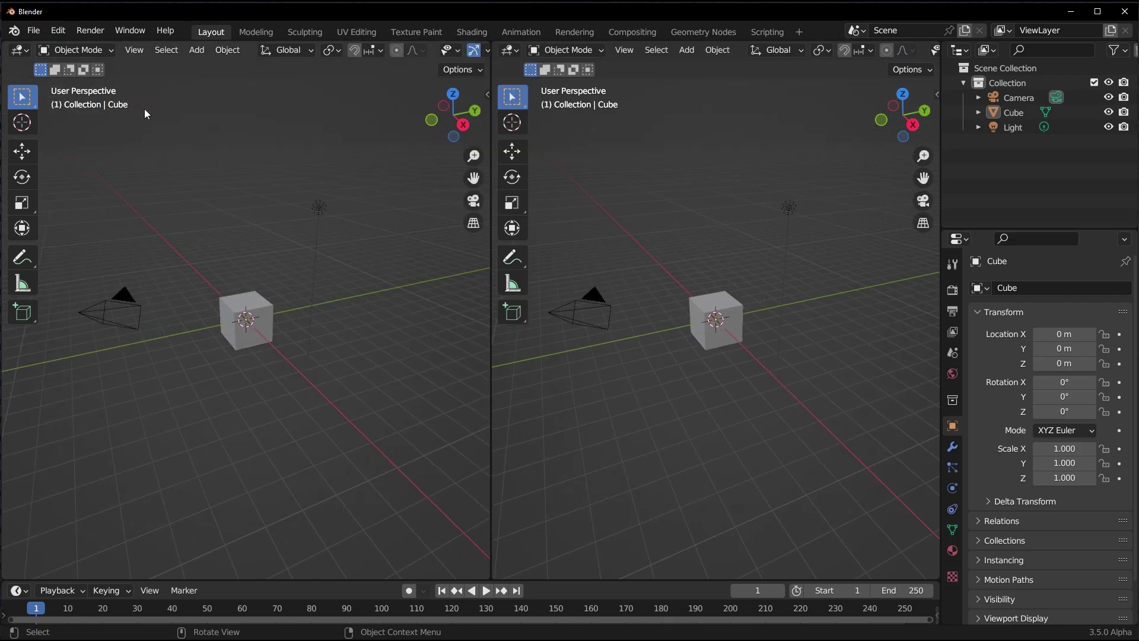
pyautogui.click(19, 50)
pyautogui.click(482, 140)
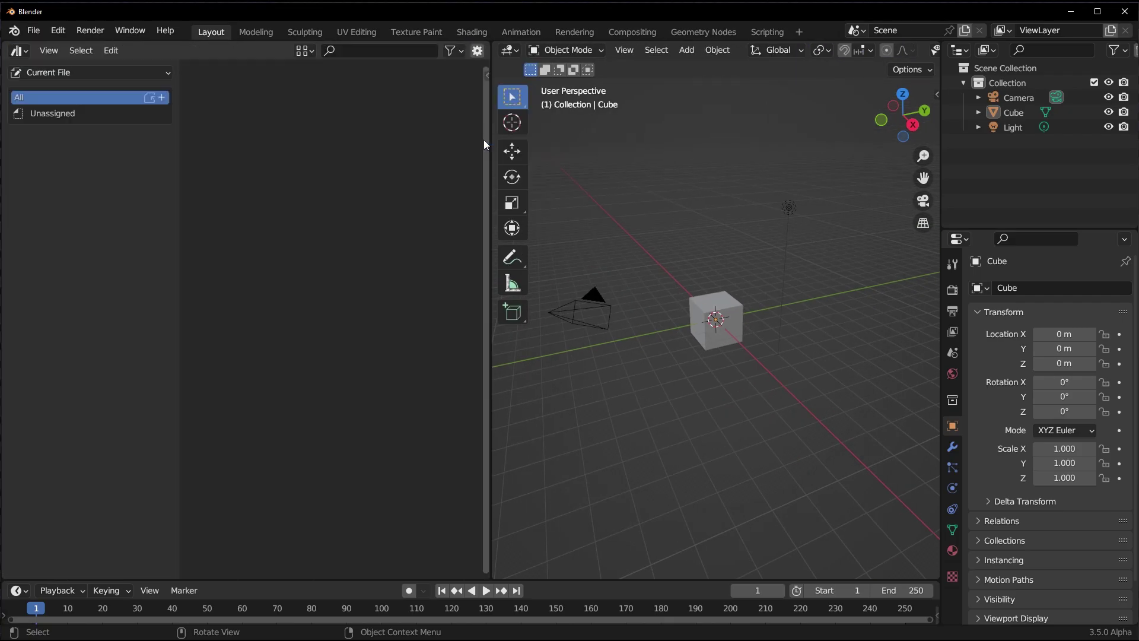
pyautogui.click(59, 73)
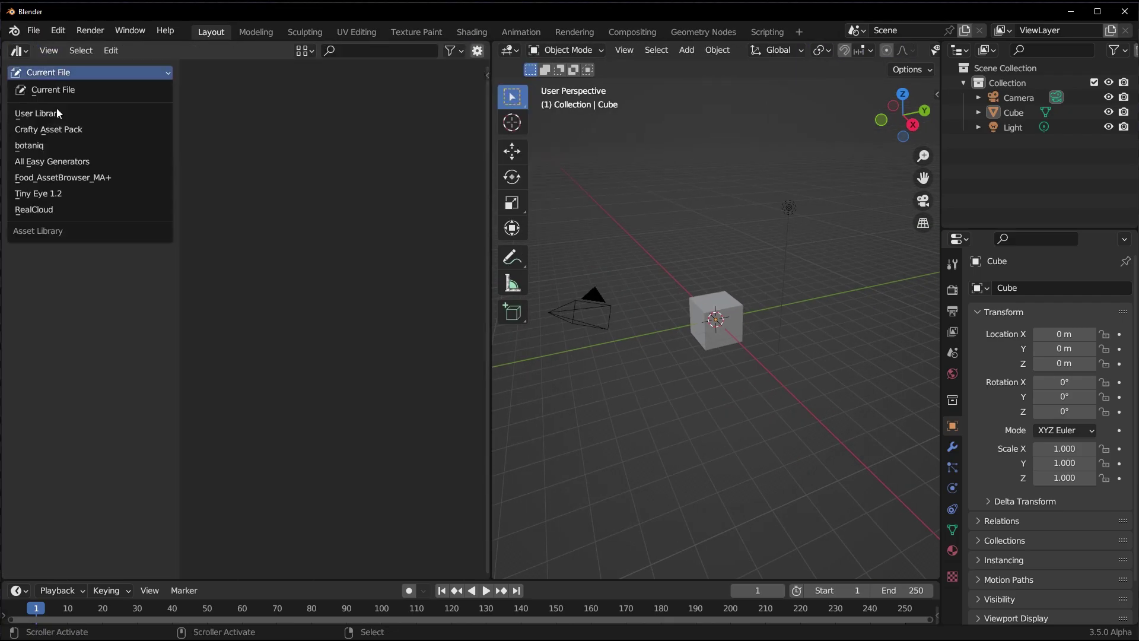
pyautogui.click(39, 209)
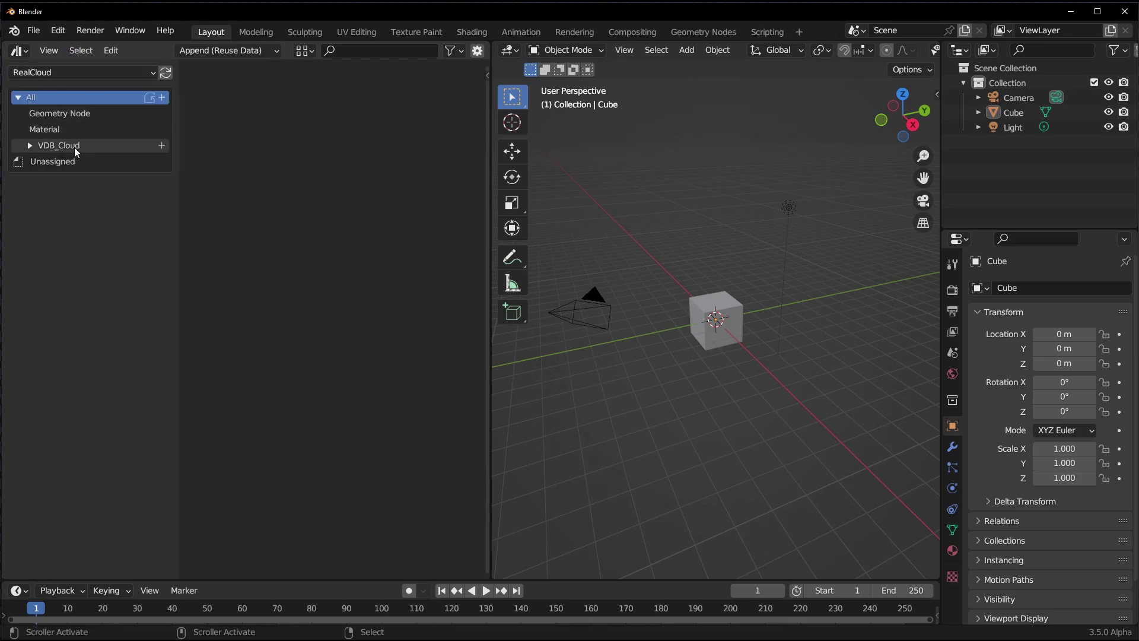
# Step: Refresh the RealCloud asset library and view its Geometry Node and Material catalogs
pyautogui.click(55, 115)
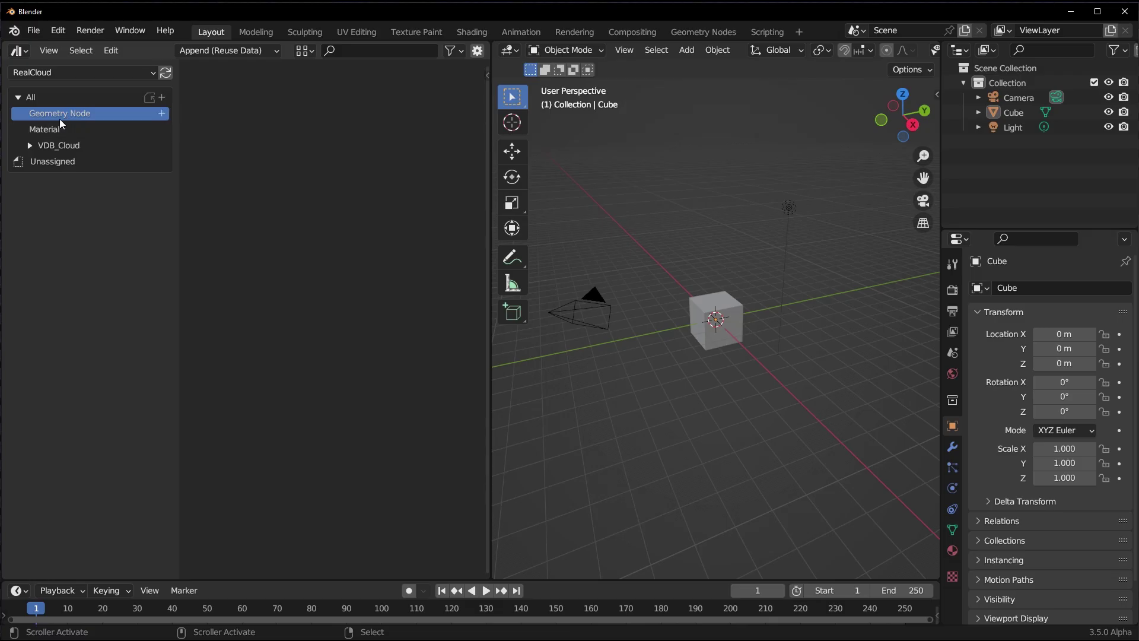
pyautogui.click(165, 72)
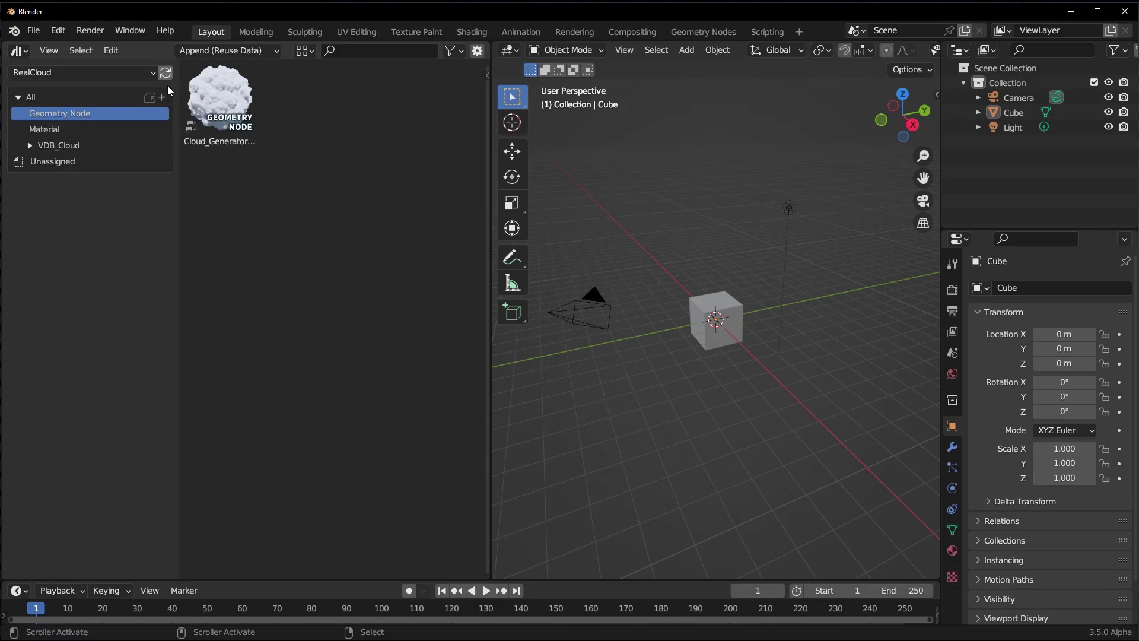
pyautogui.click(57, 131)
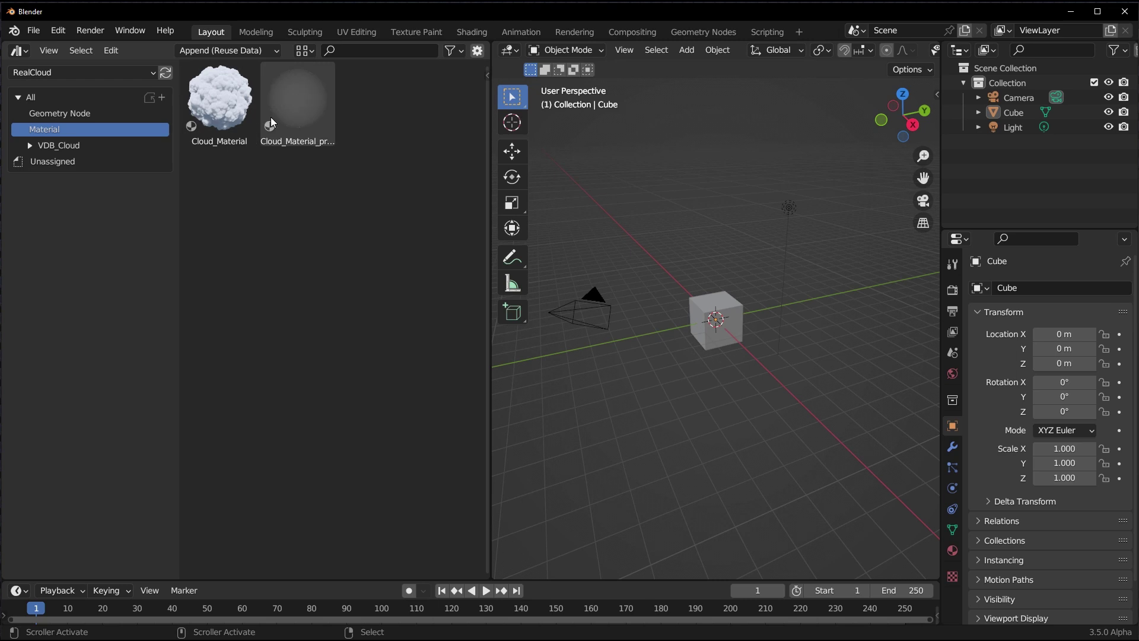
# Step: Look through the cloud assets in the VDB_Cloud catalog and its subcatalogs 1, 3, 4 and 2
pyautogui.click(51, 147)
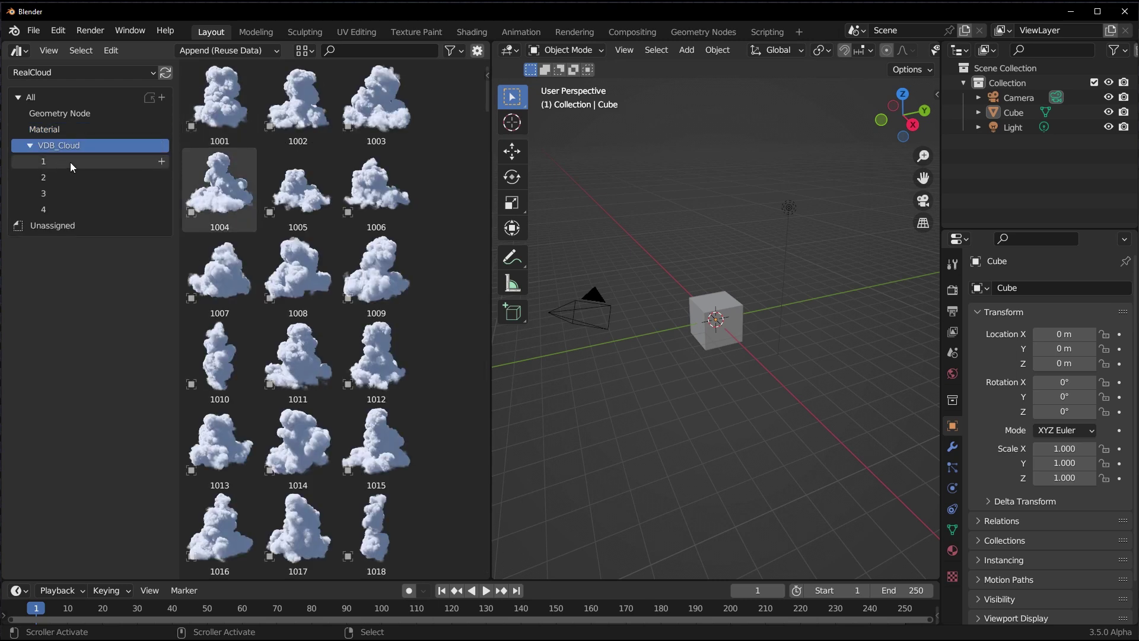
pyautogui.scroll(-5, 257, 436)
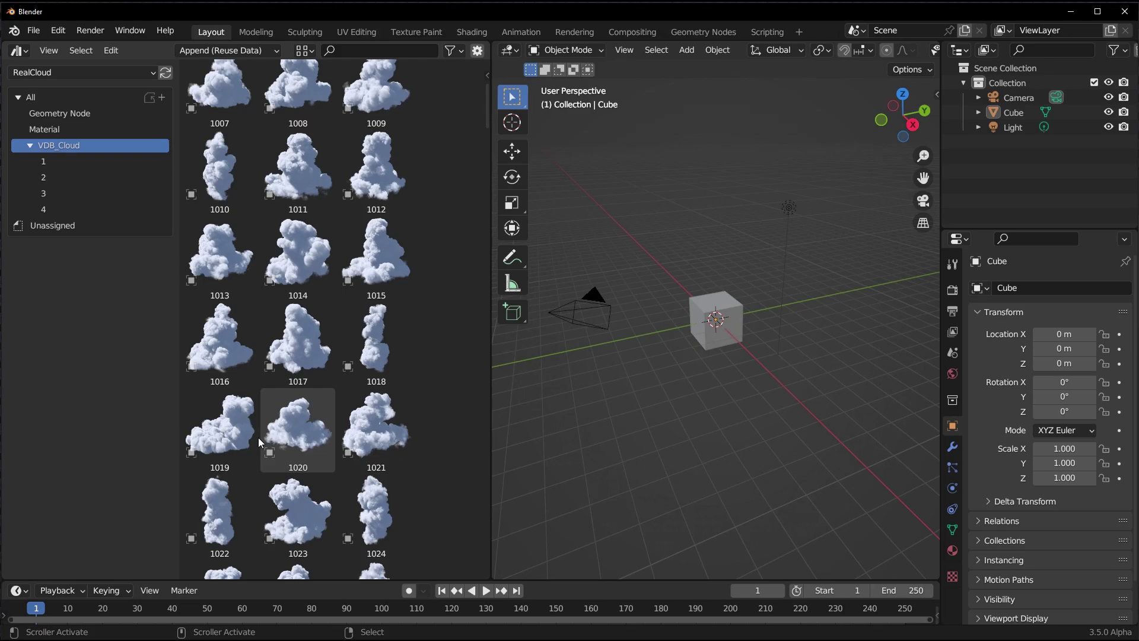
pyautogui.scroll(-20, 258, 440)
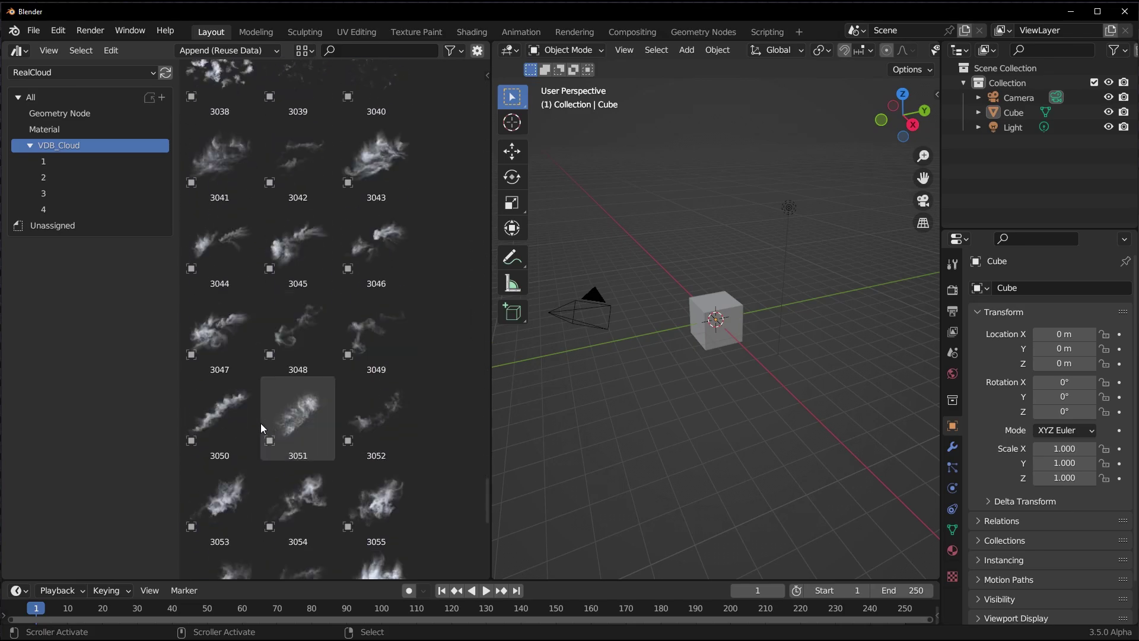
pyautogui.scroll(-10, 261, 422)
pyautogui.click(45, 159)
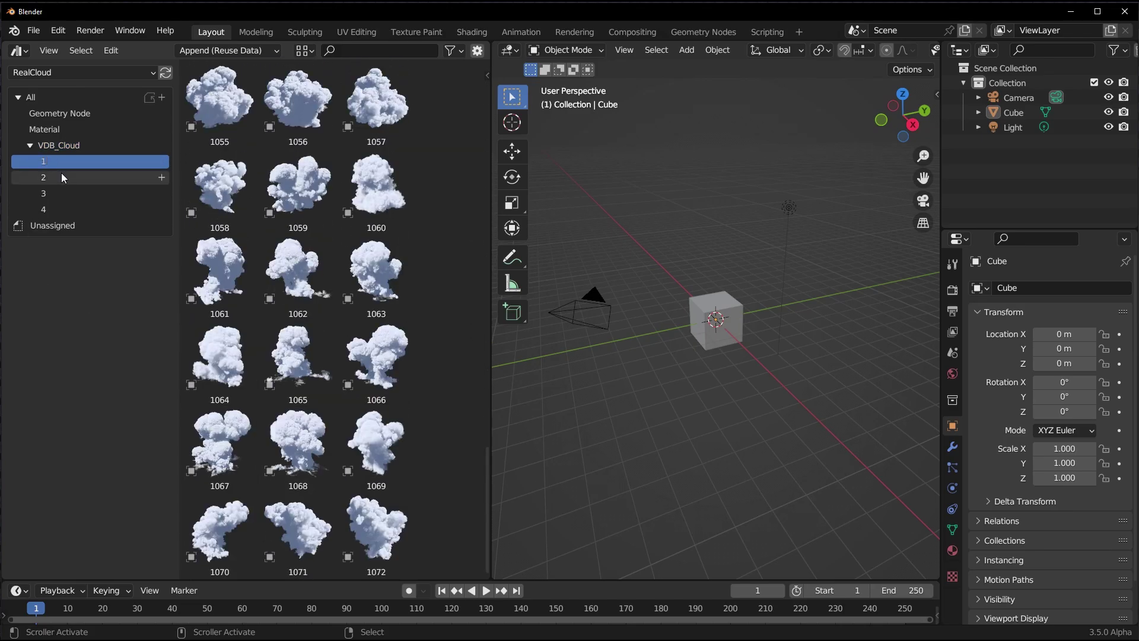
pyautogui.click(46, 192)
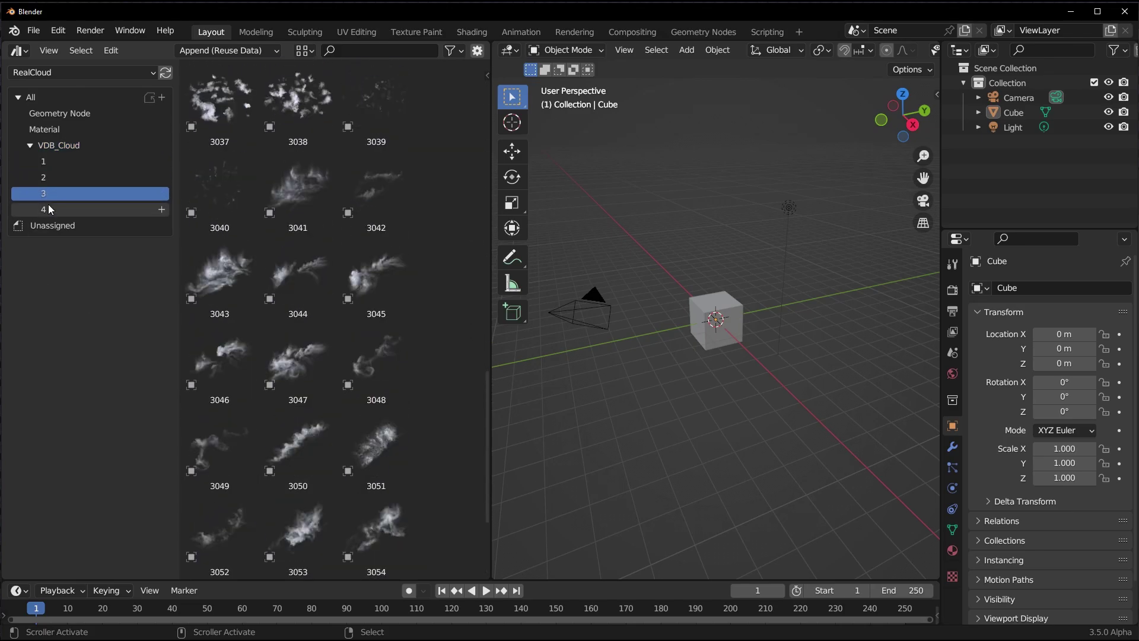
pyautogui.click(48, 205)
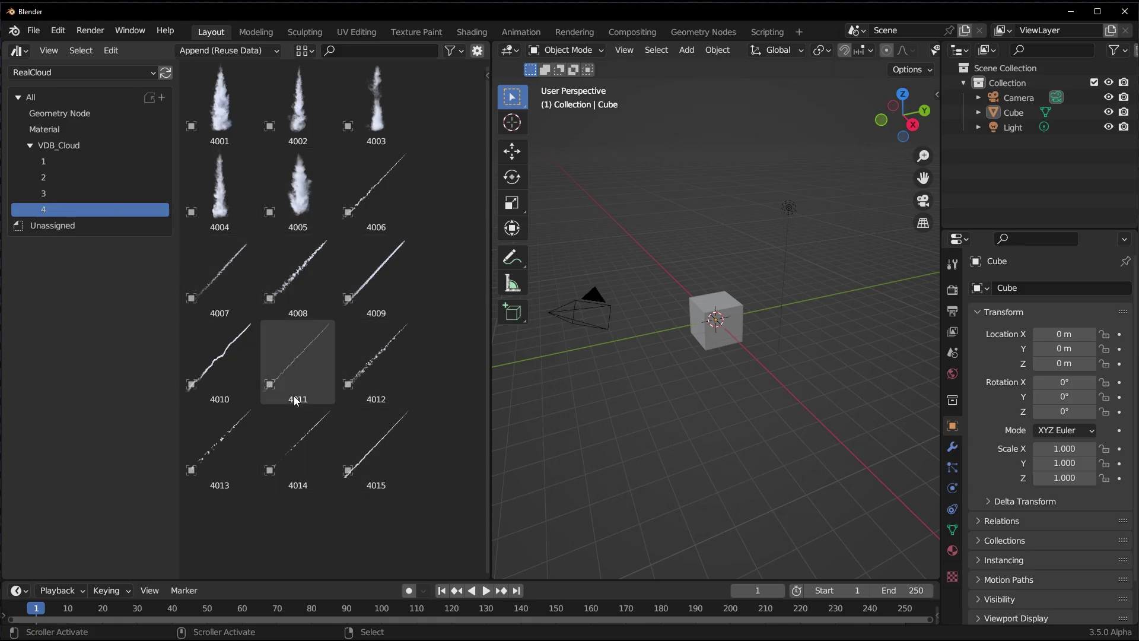
pyautogui.click(155, 176)
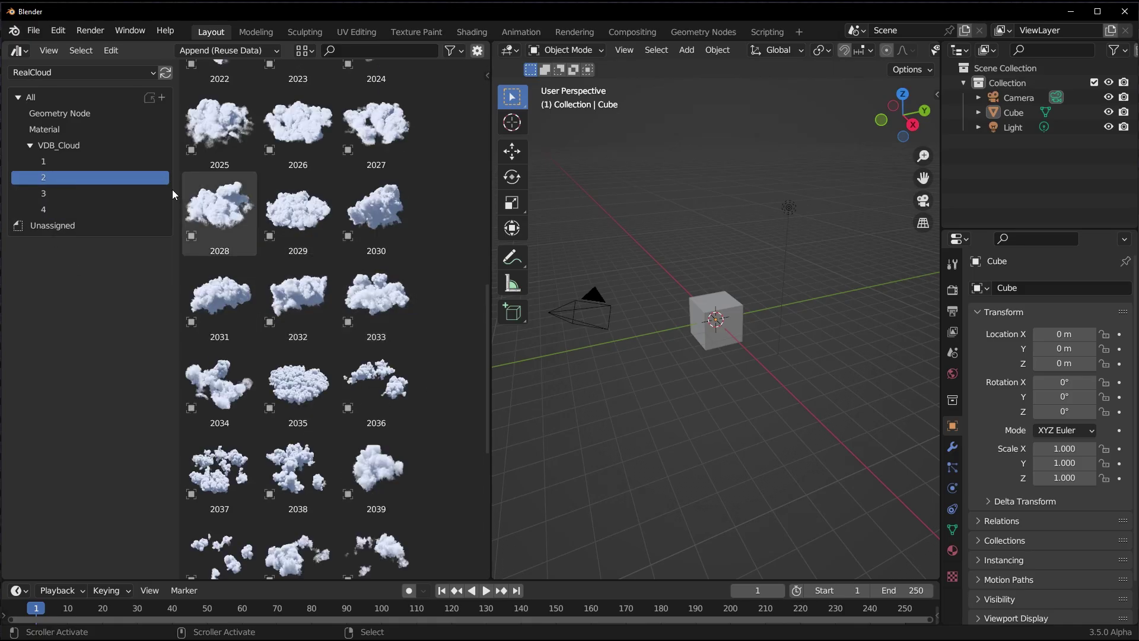
# Step: Place cloud 1036 from VDB_Cloud catalog 1 in the scene as a trial and delete it again
pyautogui.click(71, 161)
pyautogui.moveTo(376, 387); pyautogui.dragTo(596, 434)
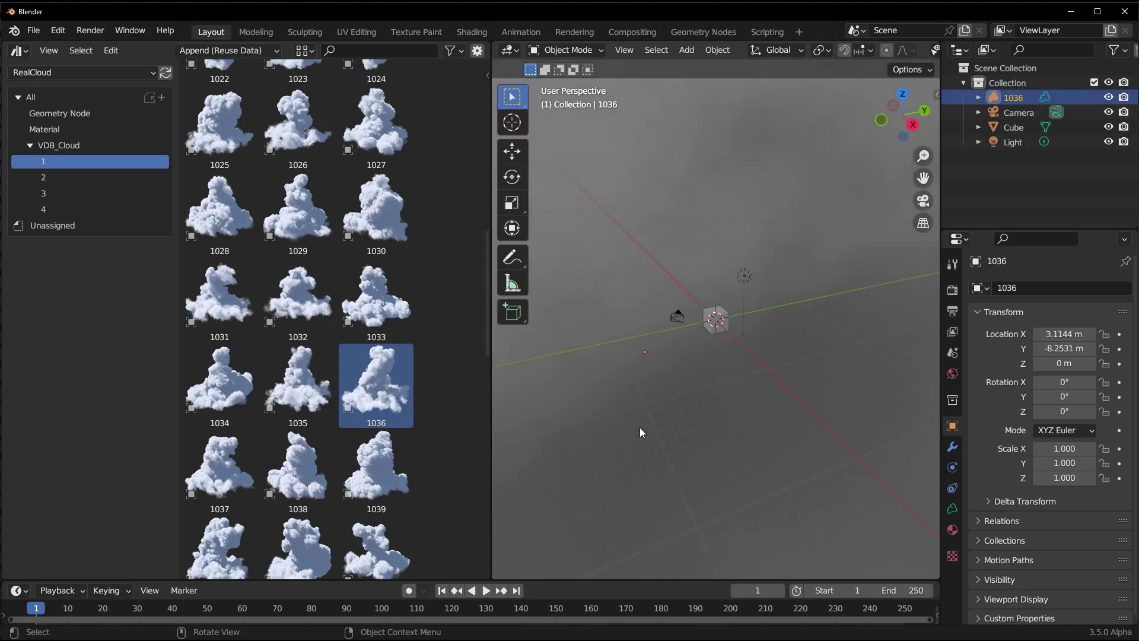
pyautogui.moveTo(648, 414); pyautogui.dragTo(615, 380, button='middle')
pyautogui.press('Delete')
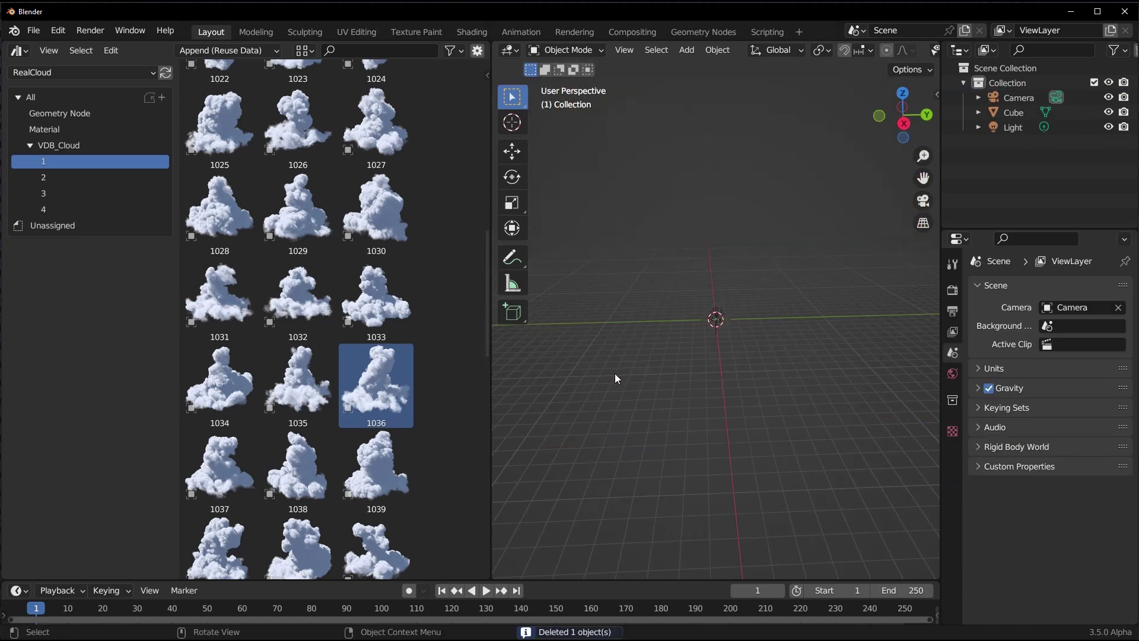
# Step: Enlarge the 3D viewport, select the cube and show the Real Cloud tools in the sidebar
pyautogui.moveTo(488, 369); pyautogui.dragTo(149, 385)
pyautogui.moveTo(513, 313); pyautogui.dragTo(574, 299, button='middle')
pyautogui.scroll(5, 513, 319)
pyautogui.click(536, 297)
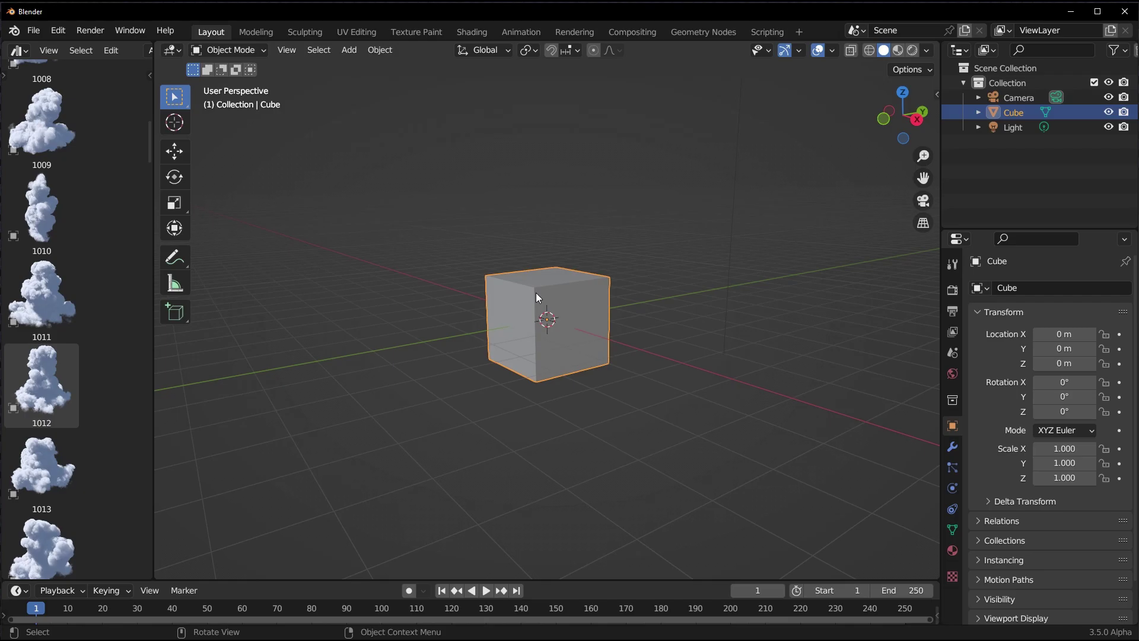
pyautogui.press('n')
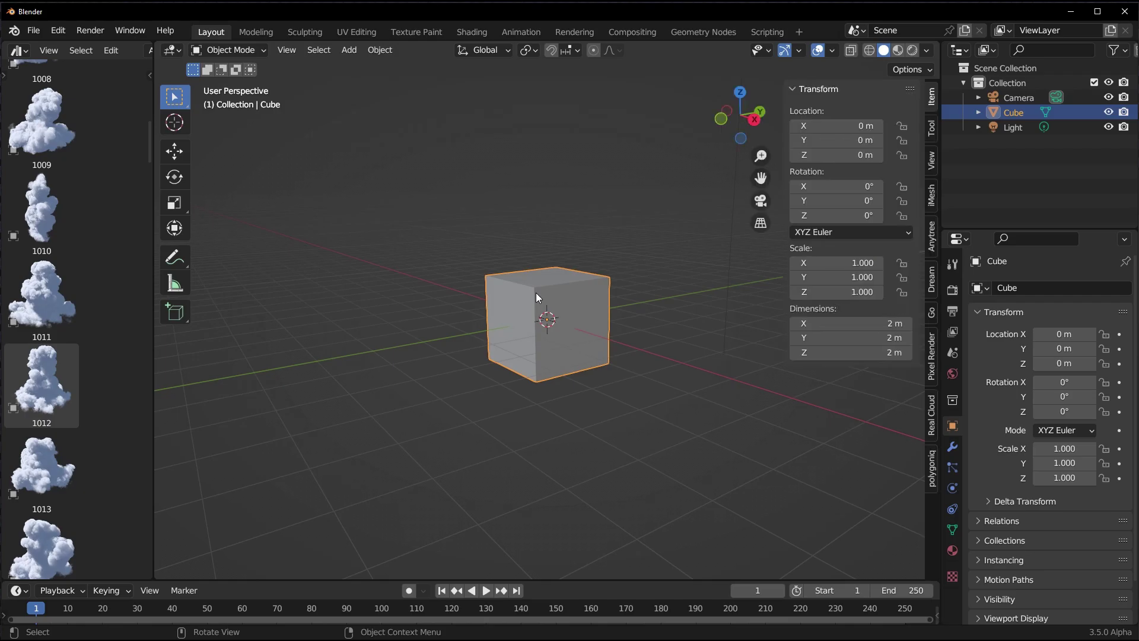
pyautogui.click(931, 437)
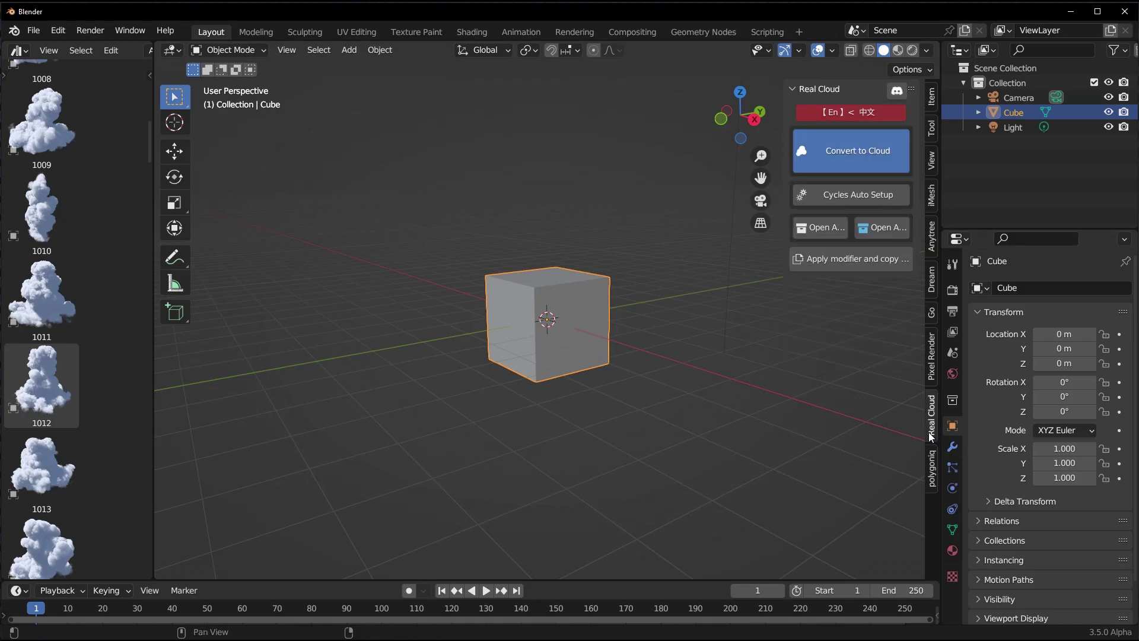
# Step: Switch the Real Cloud interface language to Chinese and back to English as a trial
pyautogui.click(866, 112)
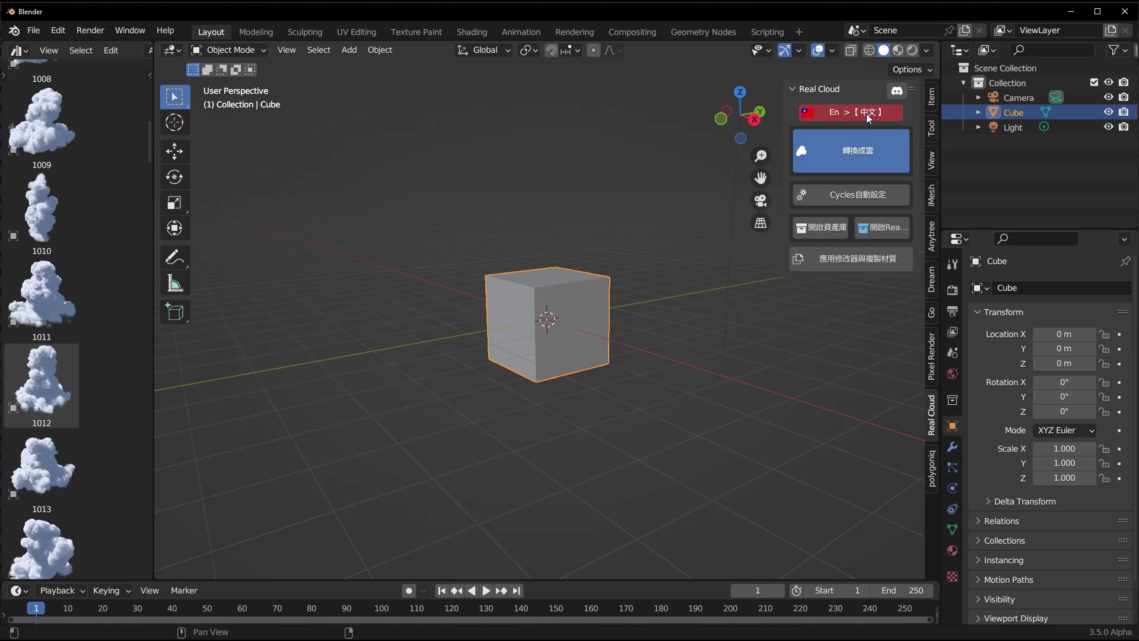
pyautogui.click(866, 113)
pyautogui.click(866, 113)
pyautogui.click(866, 112)
# Step: Convert the selected cube to a cloud with Real Cloud and inspect its surface
pyautogui.moveTo(664, 201); pyautogui.dragTo(692, 390, button='middle')
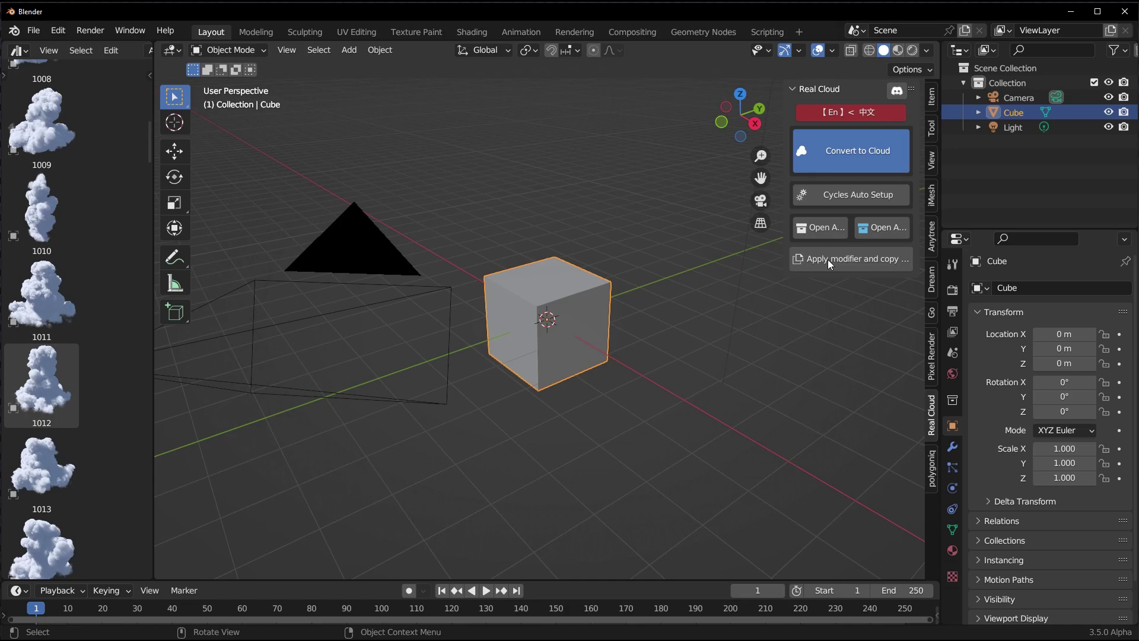
pyautogui.click(851, 160)
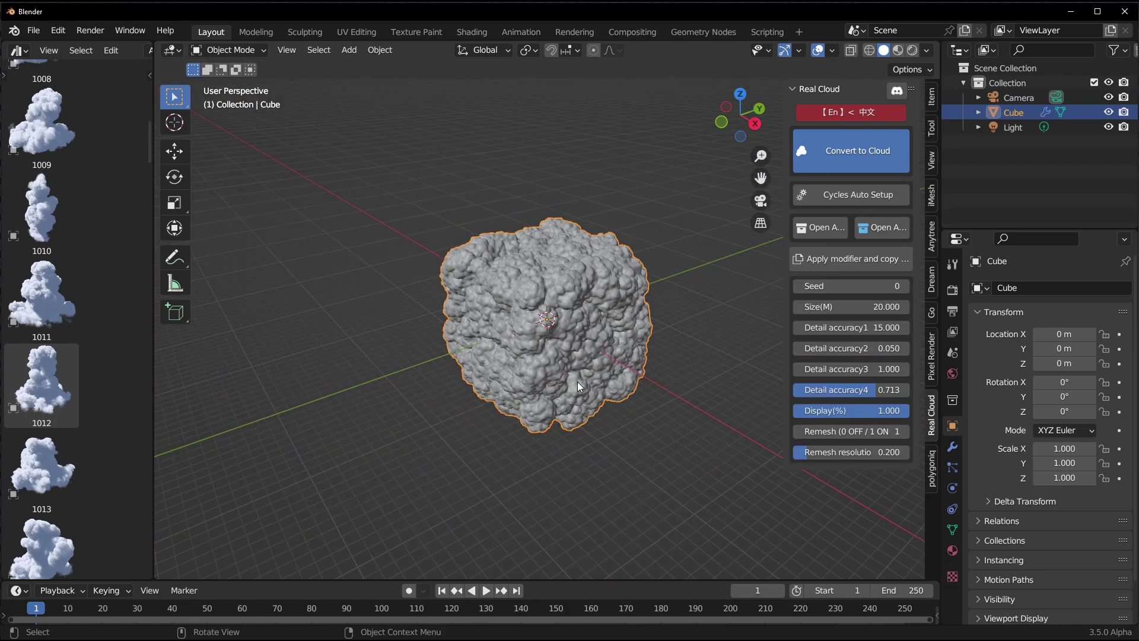
pyautogui.moveTo(578, 382); pyautogui.dragTo(614, 361, button='middle')
pyautogui.scroll(4, 507, 251)
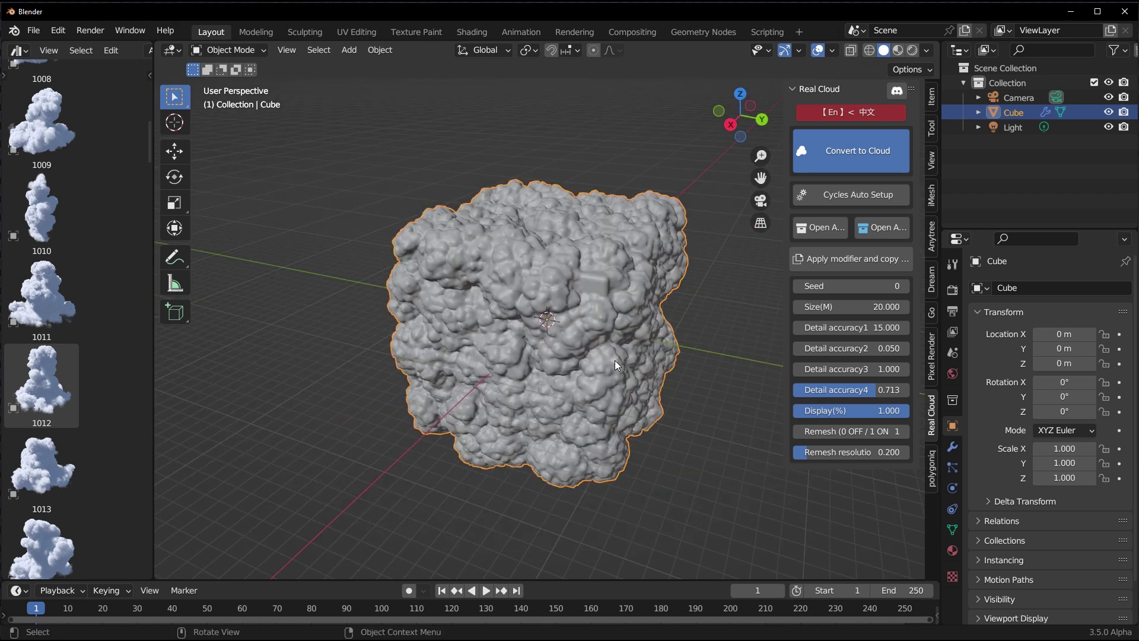
# Step: Run Real Cloud's Cycles Auto Setup and show the scene's render settings
pyautogui.click(873, 195)
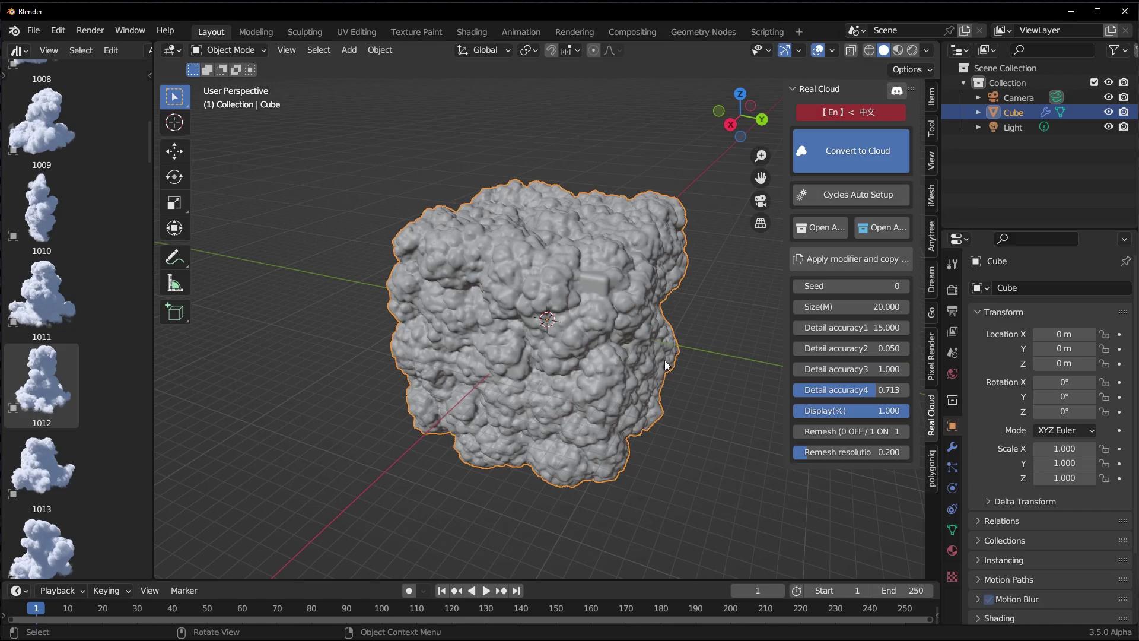
pyautogui.scroll(-6, 547, 420)
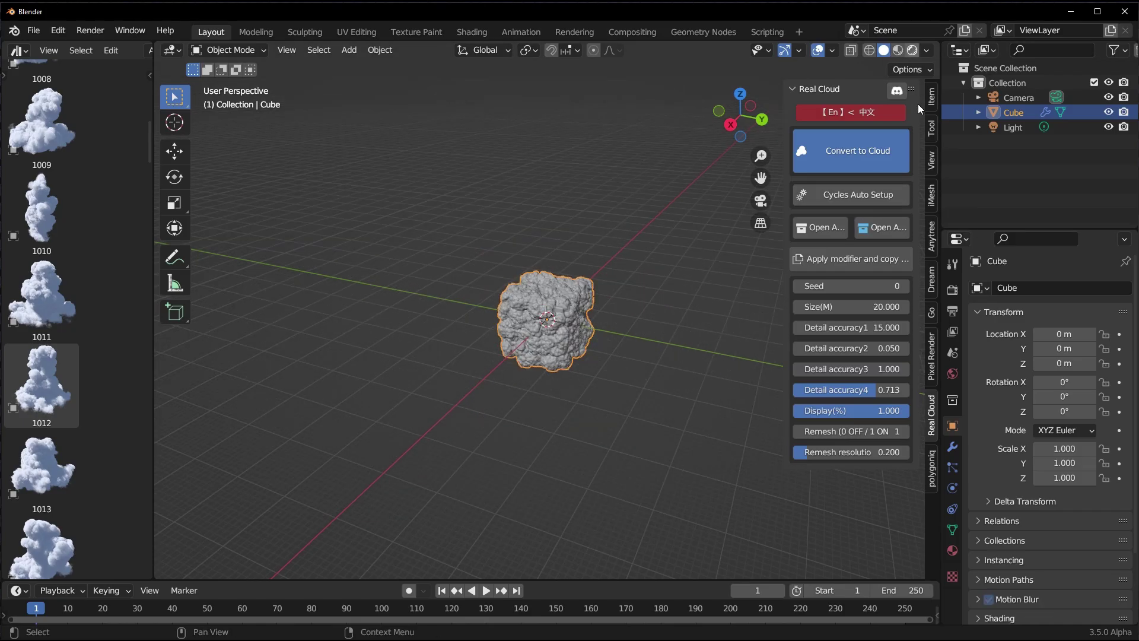
pyautogui.click(951, 289)
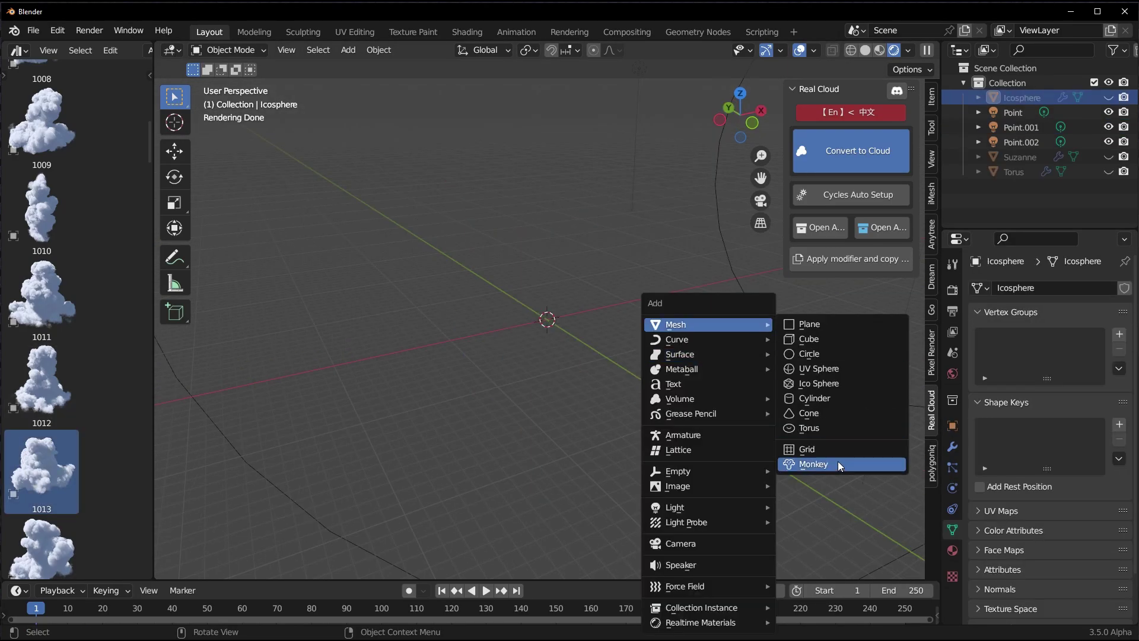
# Step: Add a monkey mesh in the demo scene and edit the geometry of a plane
pyautogui.click(833, 461)
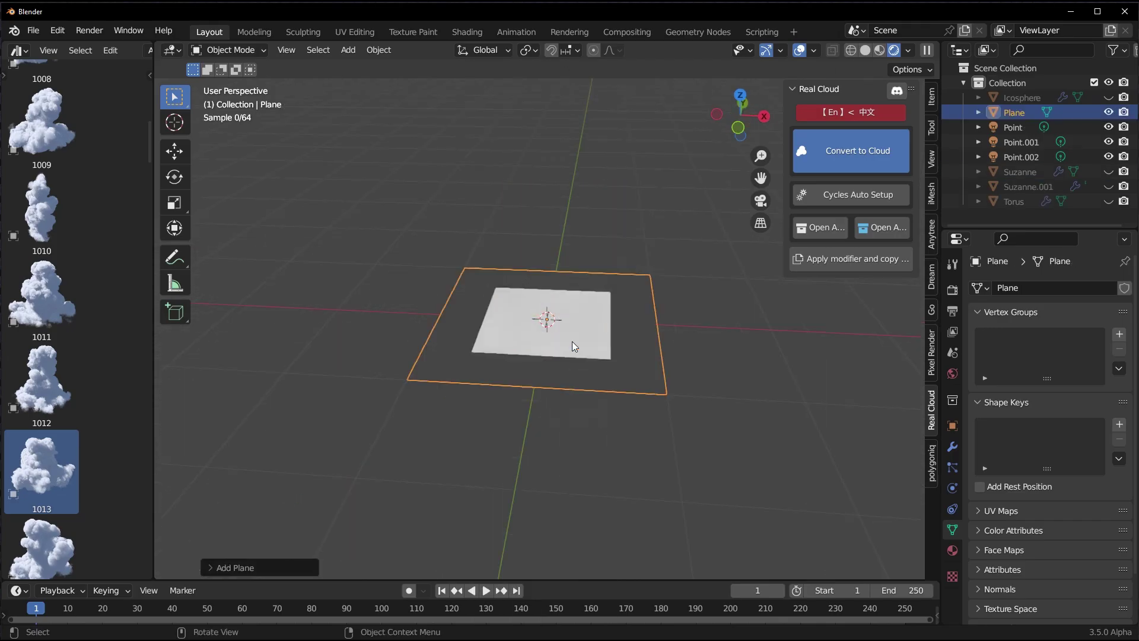
pyautogui.press('Tab')
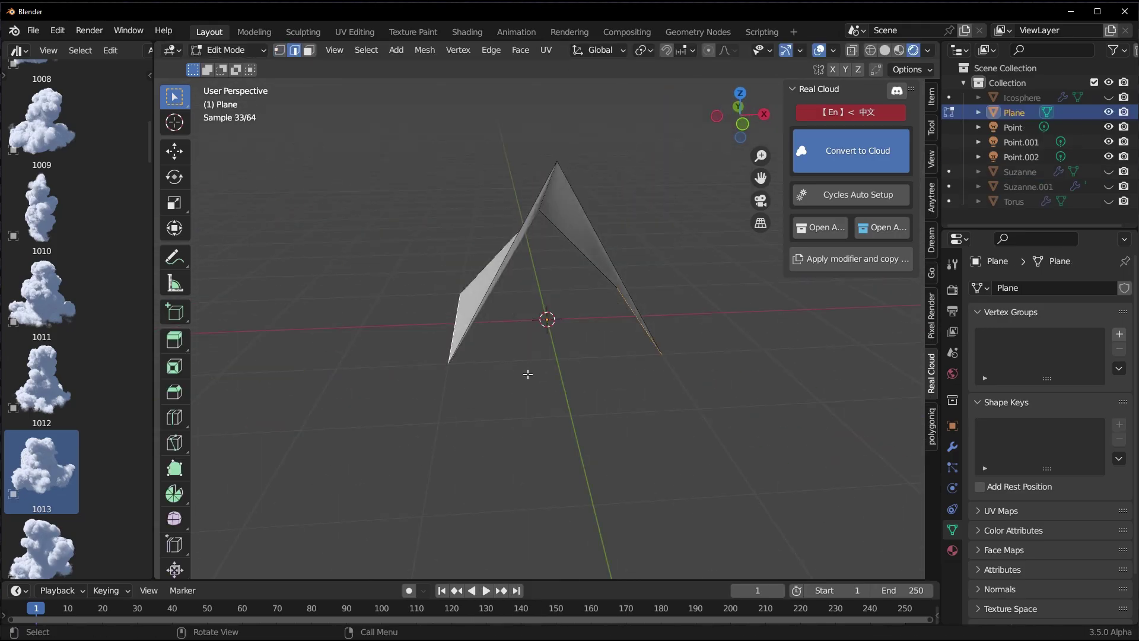
pyautogui.hotkey('shift', 'space')
pyautogui.press('s')
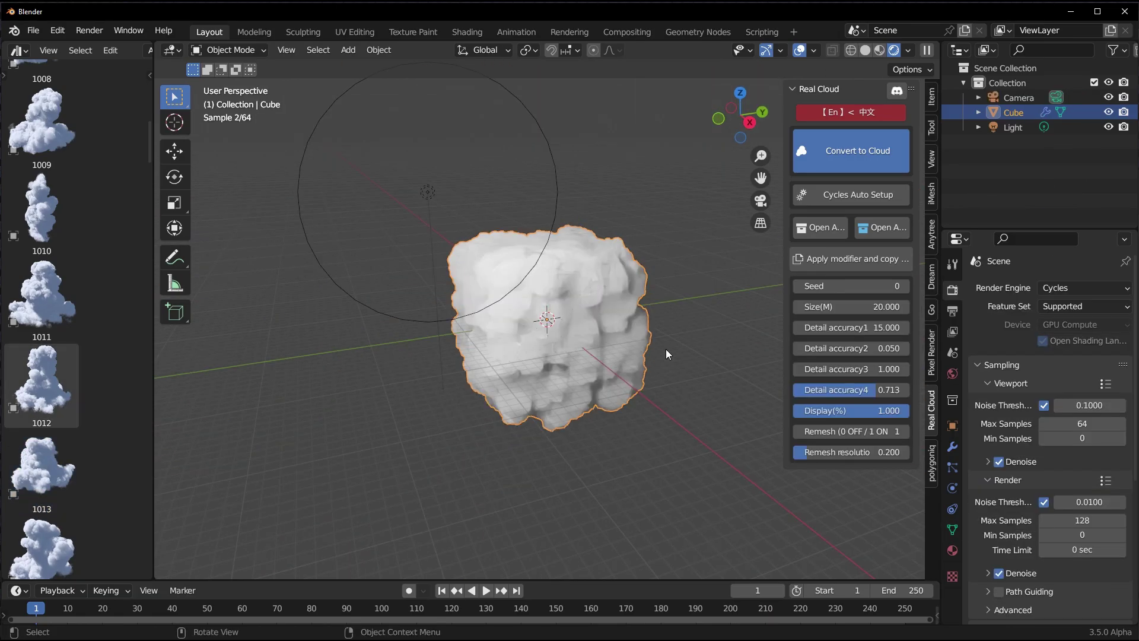
# Step: Display the cube cloud in solid shading and set its Seed to 112
pyautogui.moveTo(665, 354); pyautogui.dragTo(599, 289, button='middle')
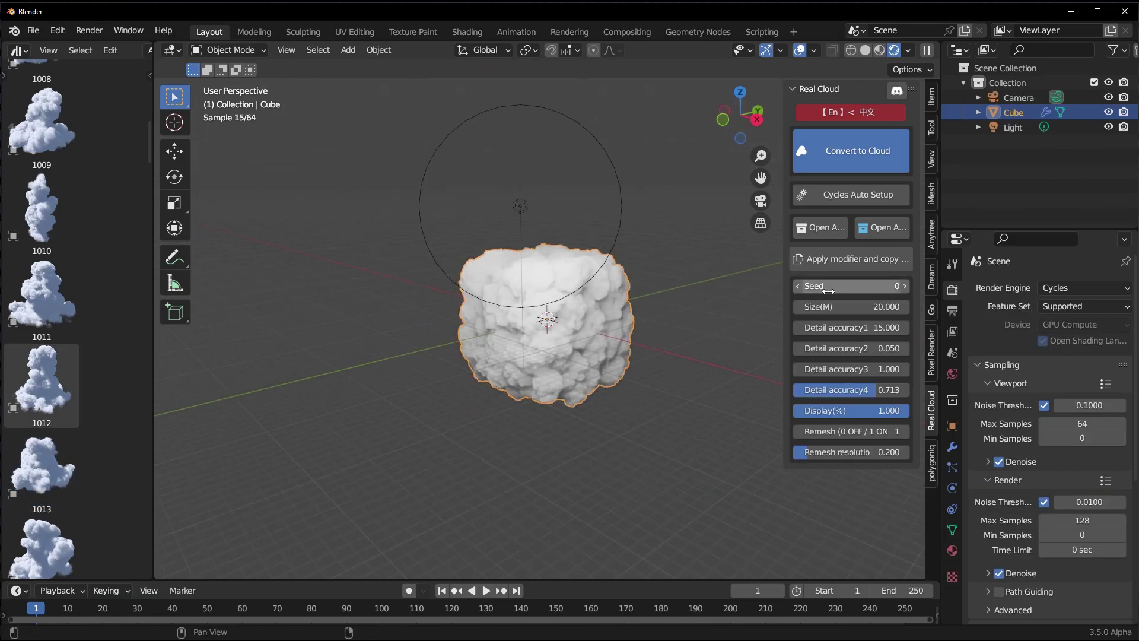
pyautogui.click(903, 286)
pyautogui.click(865, 50)
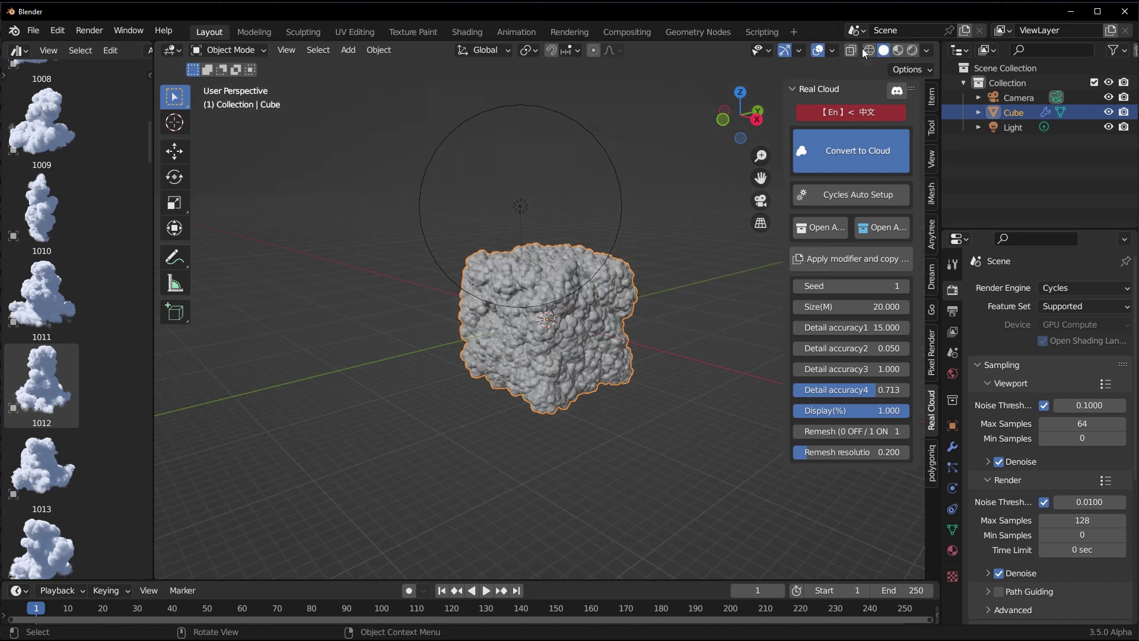
pyautogui.moveTo(848, 286); pyautogui.dragTo(907, 286)
# Step: Set the cube cloud's Size(M) to 10 and inspect it up close
pyautogui.click(859, 307)
pyautogui.write('10')
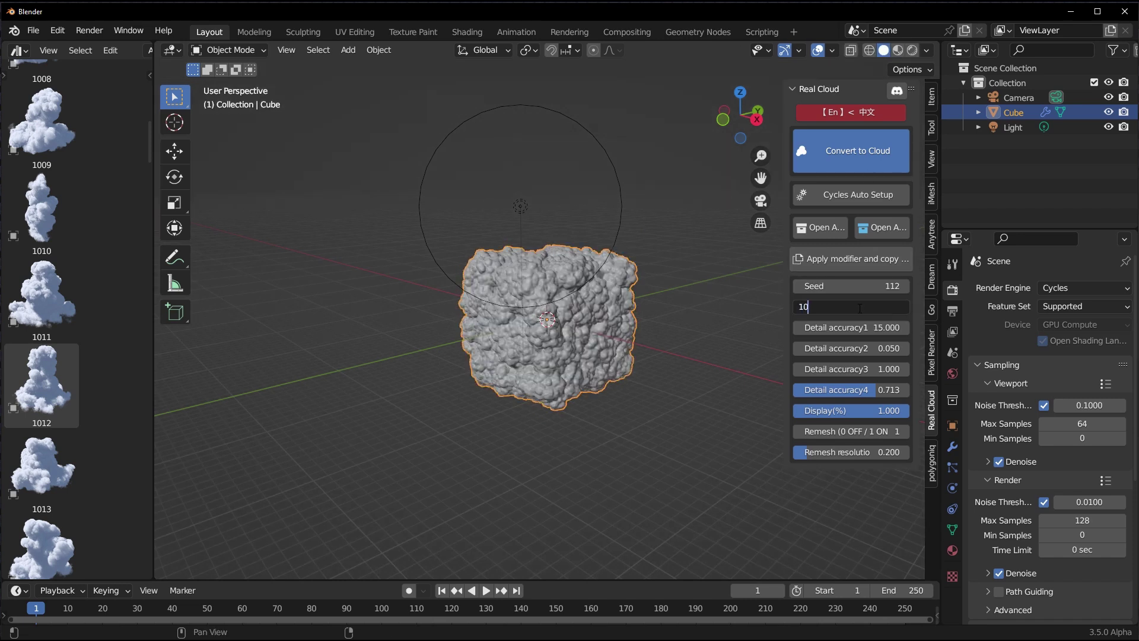
pyautogui.press('Return')
pyautogui.scroll(6, 573, 341)
pyautogui.moveTo(573, 341); pyautogui.dragTo(597, 364, button='middle')
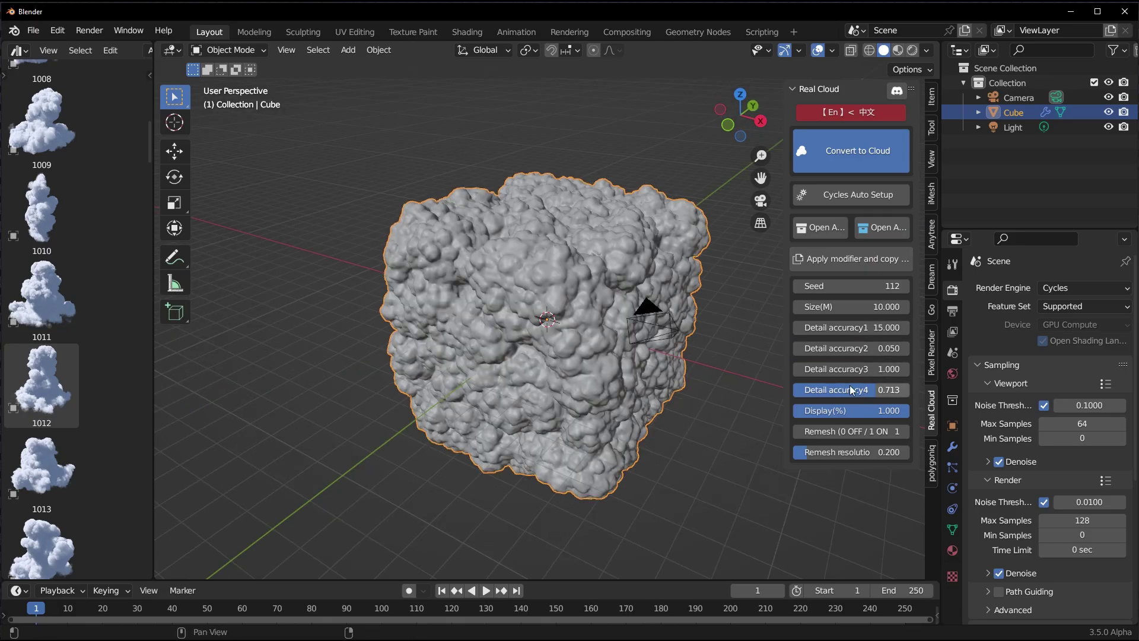
# Step: Lower the cube cloud's Display(%) to 0.101 as a trial and restore it to 1.000
pyautogui.moveTo(907, 410); pyautogui.dragTo(805, 411)
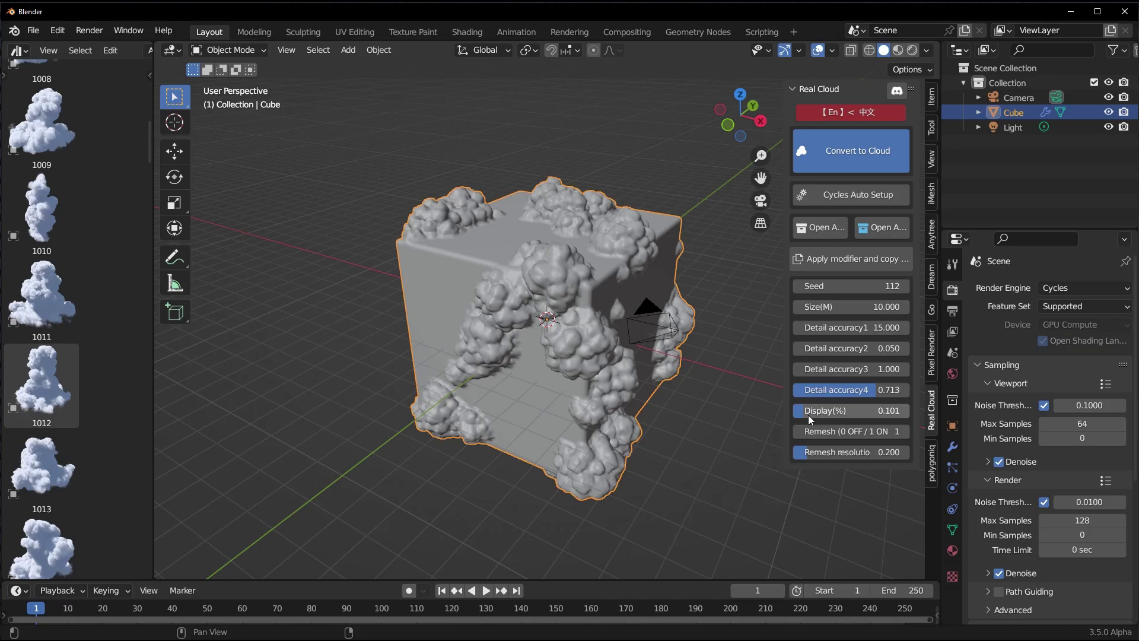
pyautogui.moveTo(774, 396); pyautogui.dragTo(742, 368, button='middle')
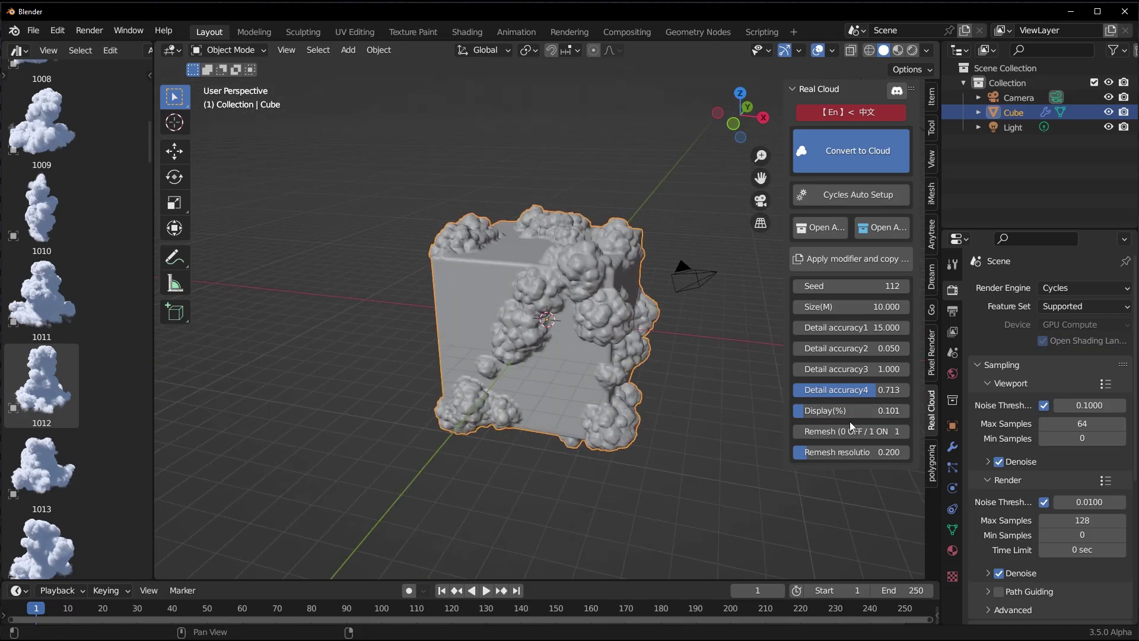
pyautogui.moveTo(817, 410); pyautogui.dragTo(922, 410)
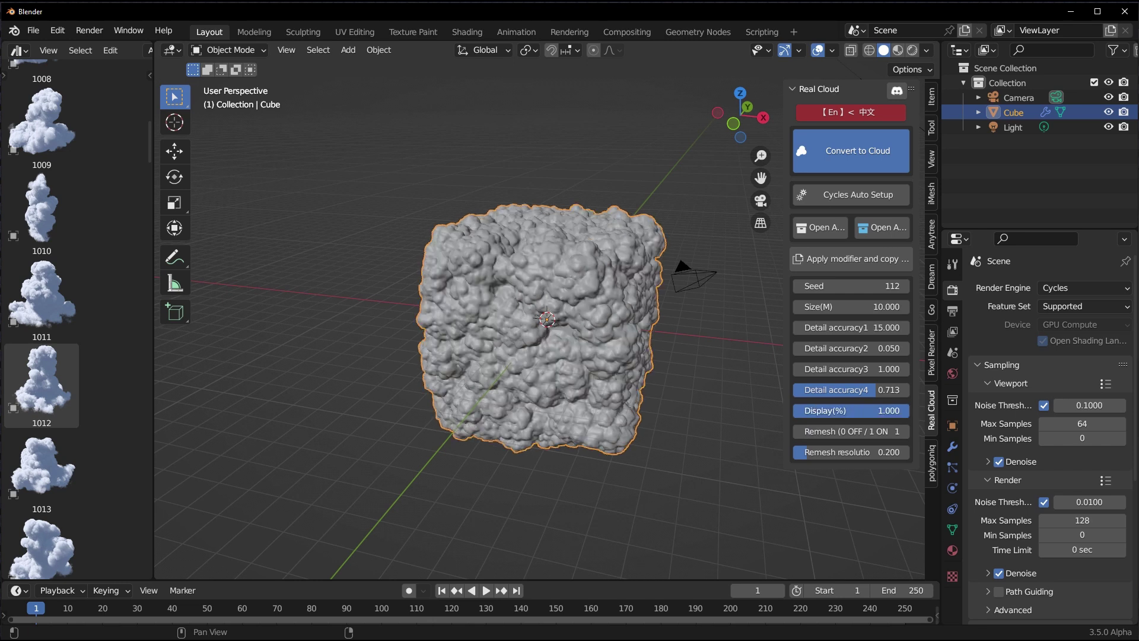
pyautogui.scroll(-4, 623, 356)
pyautogui.moveTo(613, 361)
pyautogui.mouseDown(button='middle')
pyautogui.moveTo(558, 368)
pyautogui.moveTo(507, 312)
pyautogui.moveTo(607, 382)
pyautogui.moveTo(628, 375)
pyautogui.mouseUp(button='middle')
pyautogui.scroll(6, 535, 264)
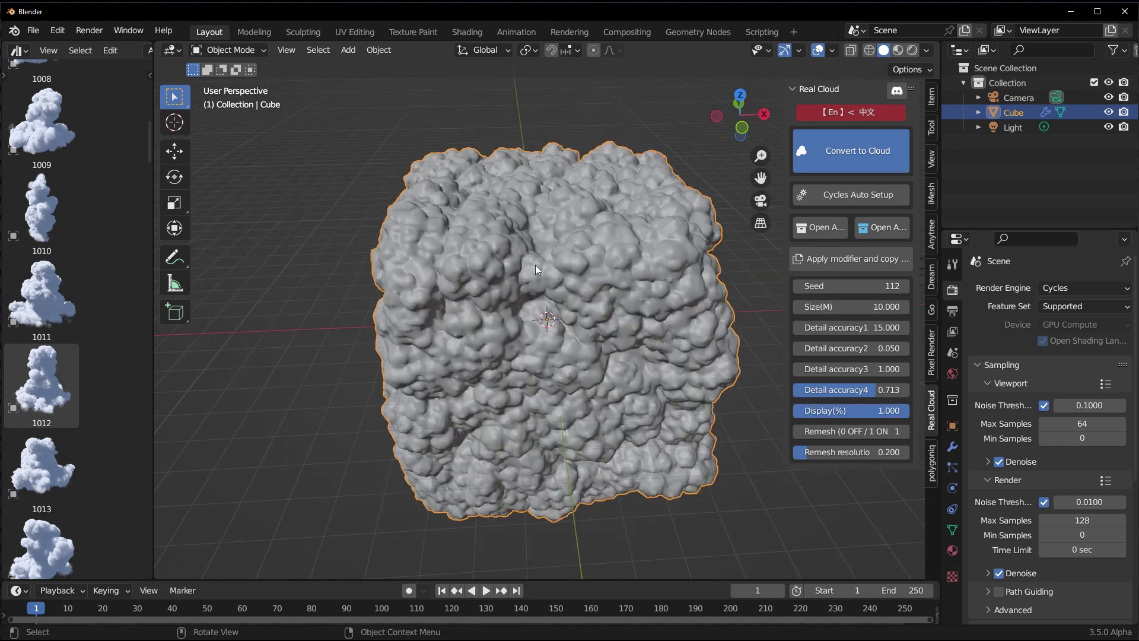
pyautogui.scroll(-4, 575, 325)
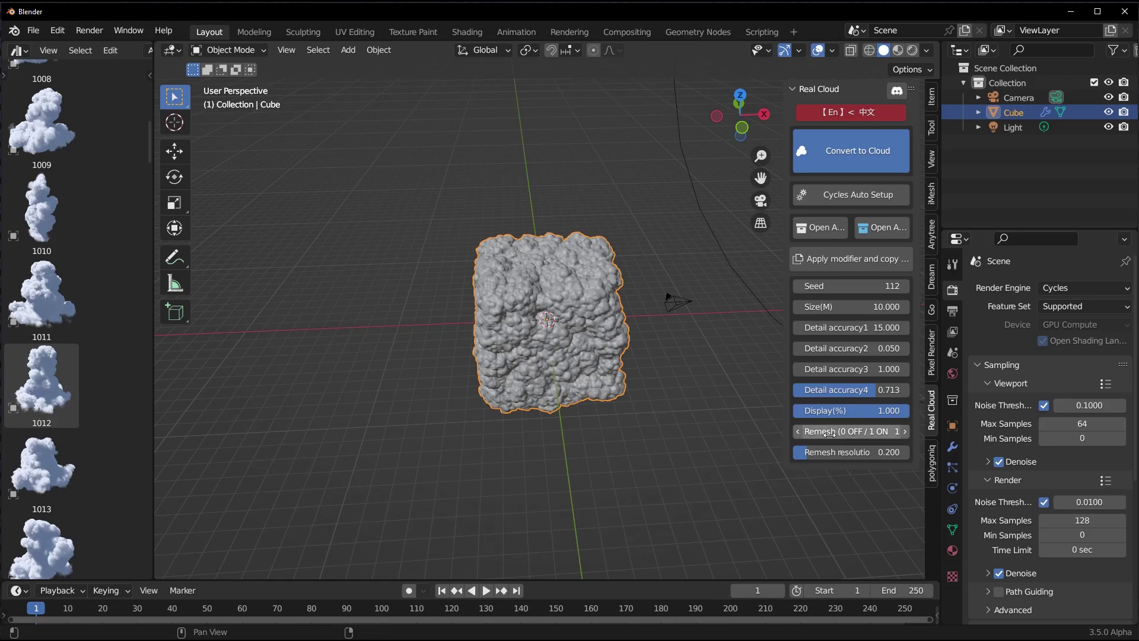
pyautogui.moveTo(611, 336); pyautogui.dragTo(563, 311, button='middle')
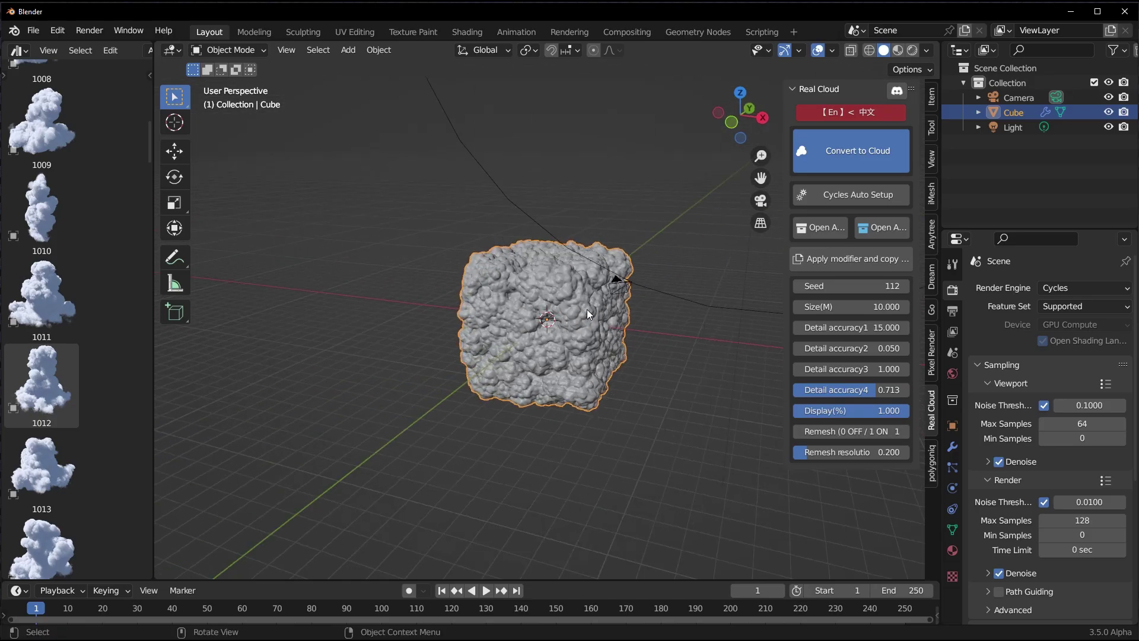
# Step: Place the VDB cloud 1011 from the asset library beside the cube cloud and scale it down
pyautogui.moveTo(48, 307); pyautogui.dragTo(415, 337)
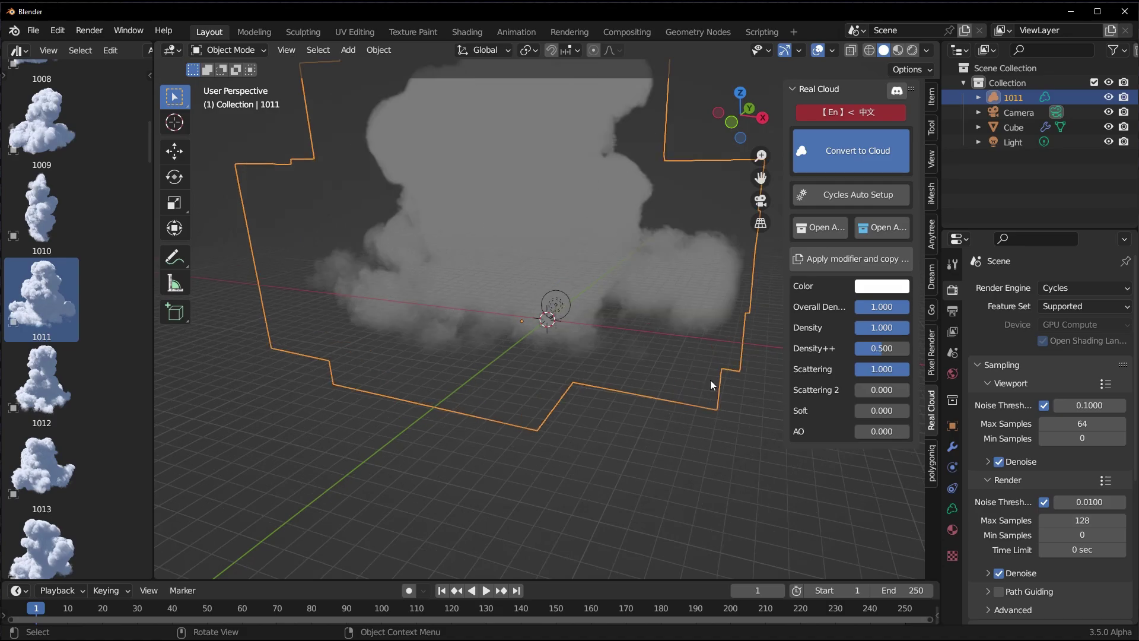
pyautogui.press('s')
pyautogui.click(597, 301)
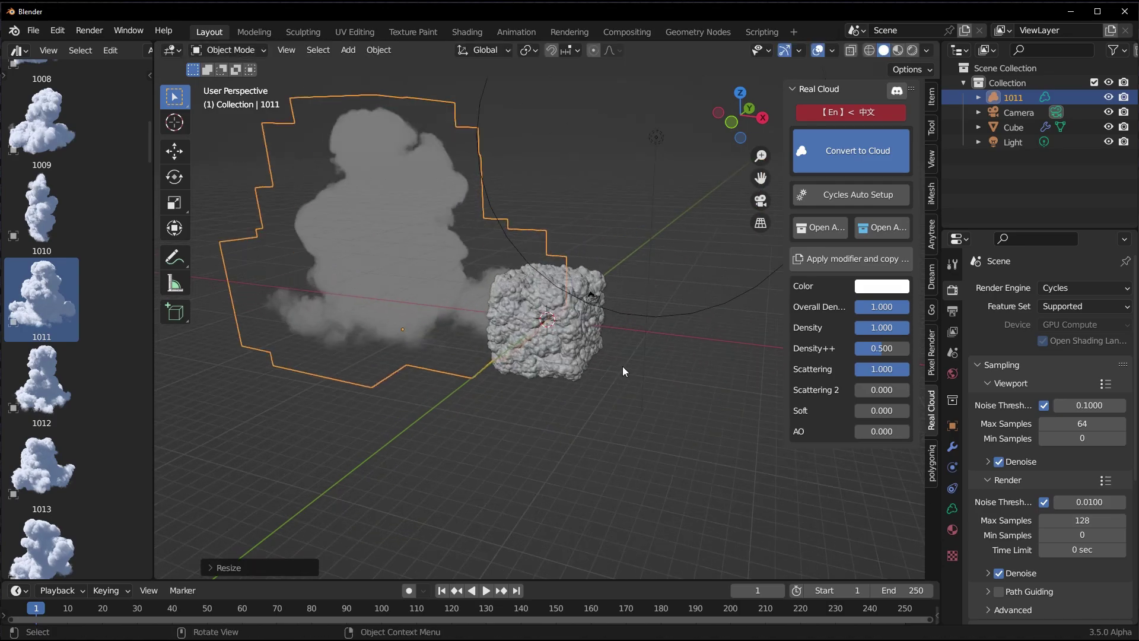
# Step: Place the VDB cloud 1013 behind the cube cloud and scale it down to a size similar to cloud 1011
pyautogui.moveTo(41, 468); pyautogui.dragTo(647, 407)
pyautogui.scroll(-5, 645, 406)
pyautogui.moveTo(557, 385); pyautogui.dragTo(674, 412, button='middle')
pyautogui.scroll(-7, 674, 412)
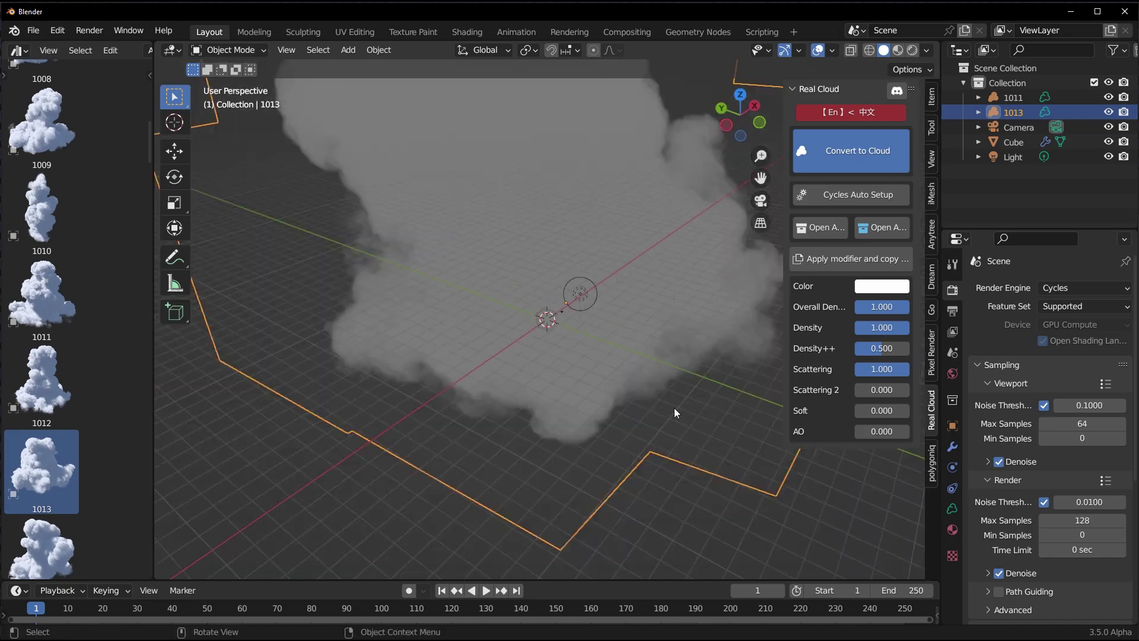
pyautogui.press('s')
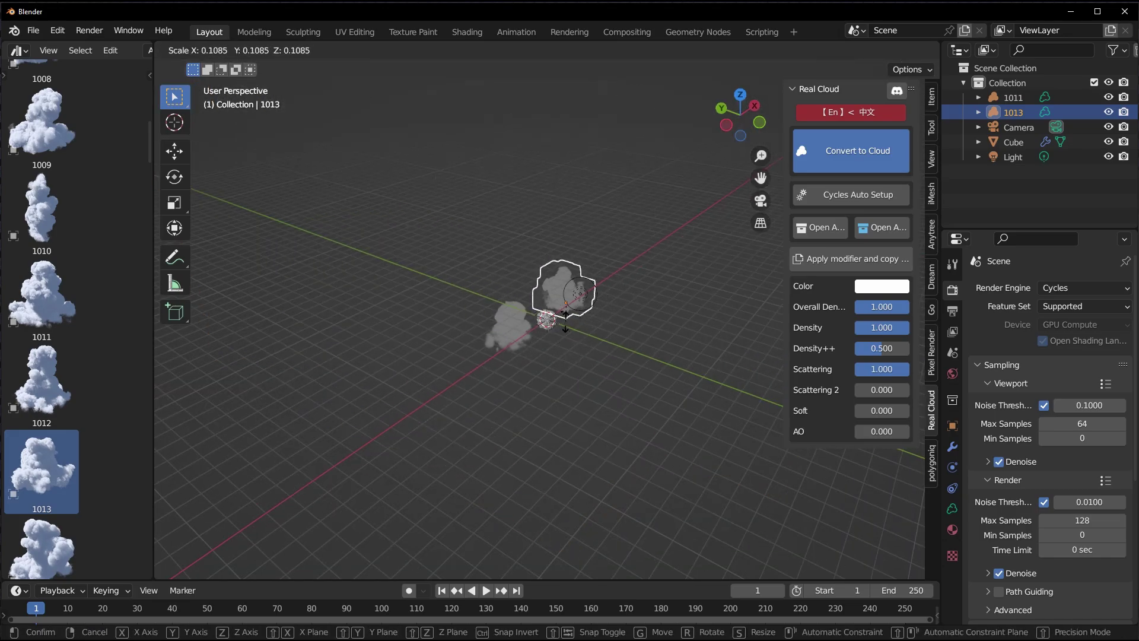
pyautogui.click(556, 320)
pyautogui.scroll(8, 574, 340)
pyautogui.scroll(6, 641, 391)
pyautogui.scroll(-8, 628, 374)
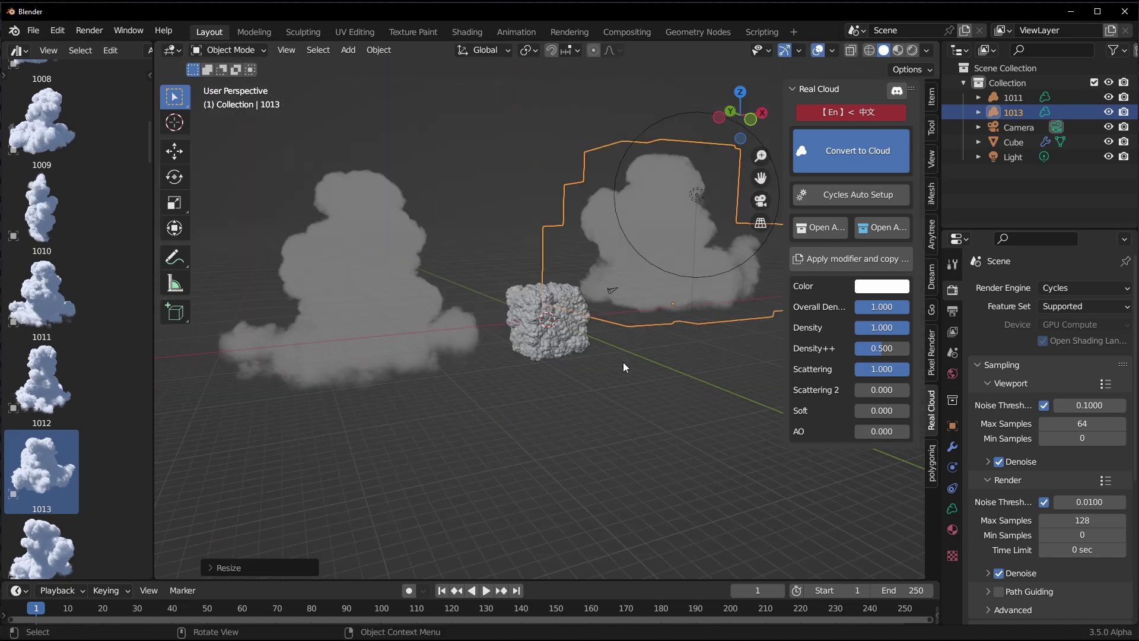
# Step: Select the cube cloud and set its Remesh resolution to 0.391
pyautogui.click(603, 341)
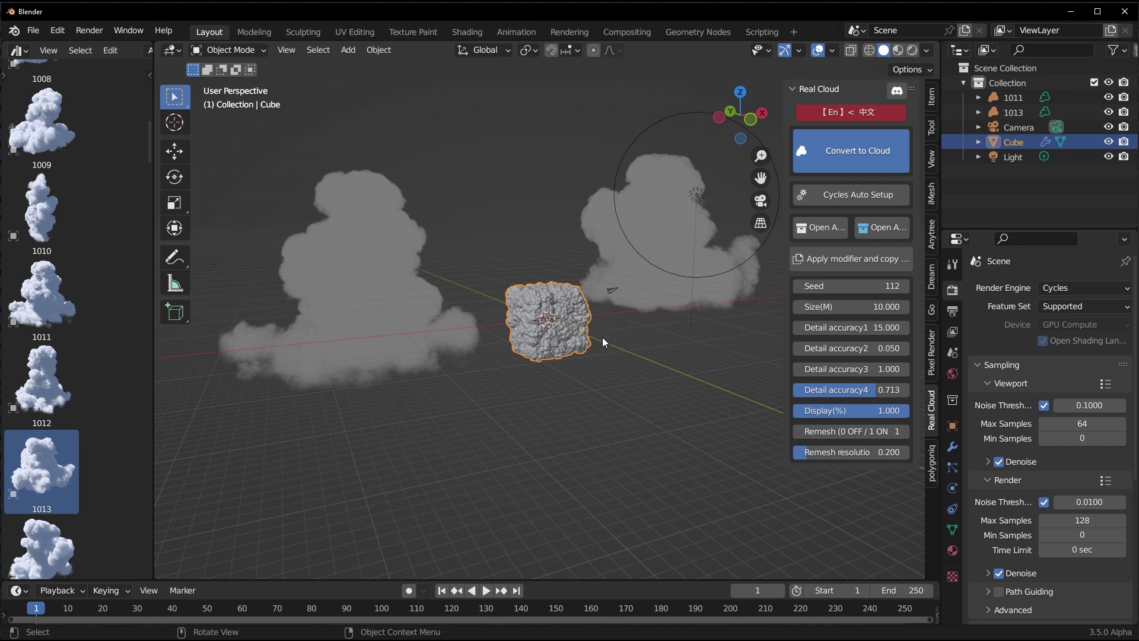
pyautogui.scroll(8, 569, 331)
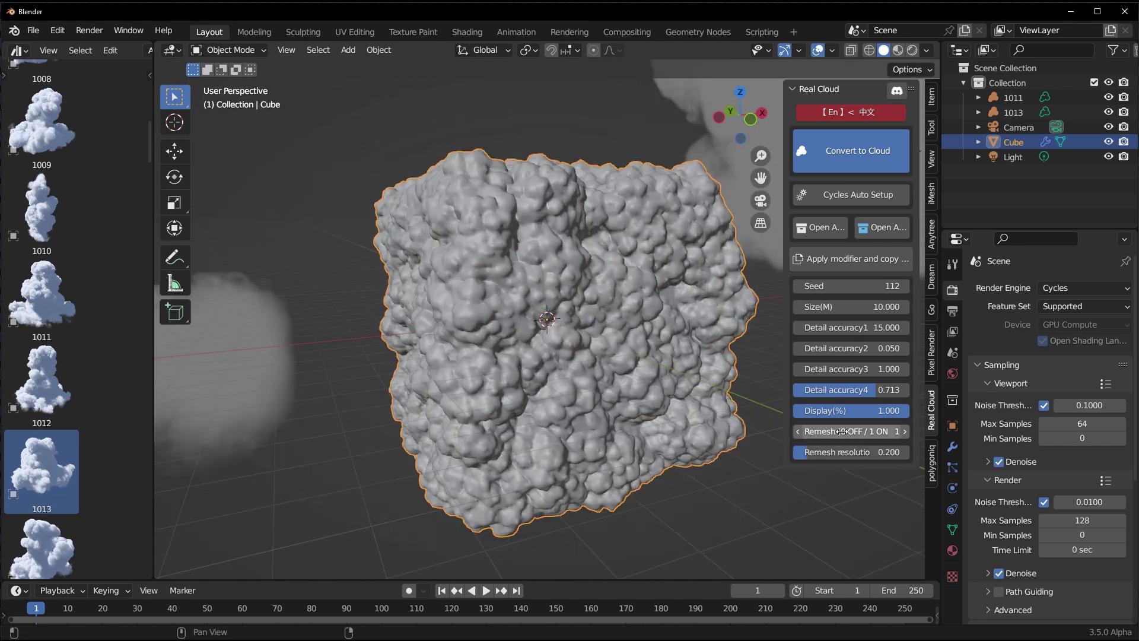
pyautogui.moveTo(842, 431)
pyautogui.mouseDown()
pyautogui.moveTo(830, 431)
pyautogui.moveTo(842, 431)
pyautogui.mouseUp()
pyautogui.scroll(-7, 532, 323)
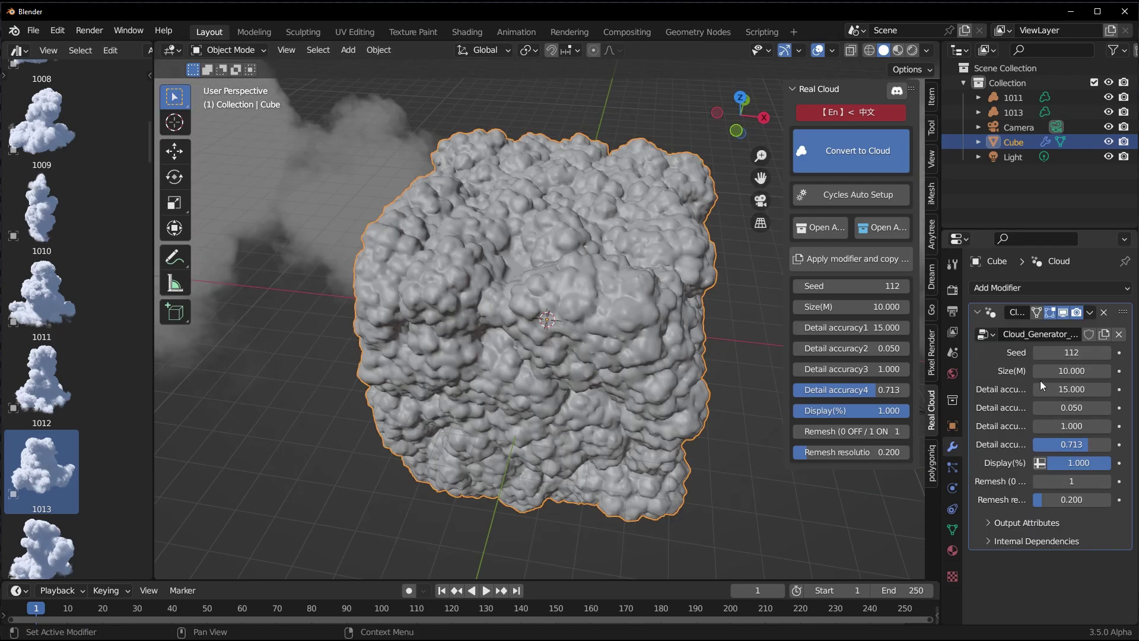
pyautogui.moveTo(842, 452); pyautogui.dragTo(725, 449)
pyautogui.scroll(-7, 602, 350)
pyautogui.moveTo(552, 349)
pyautogui.mouseDown(button='middle')
pyautogui.moveTo(661, 320)
pyautogui.moveTo(564, 334)
pyautogui.mouseUp(button='middle')
pyautogui.scroll(10, 565, 334)
pyautogui.scroll(-6, 587, 380)
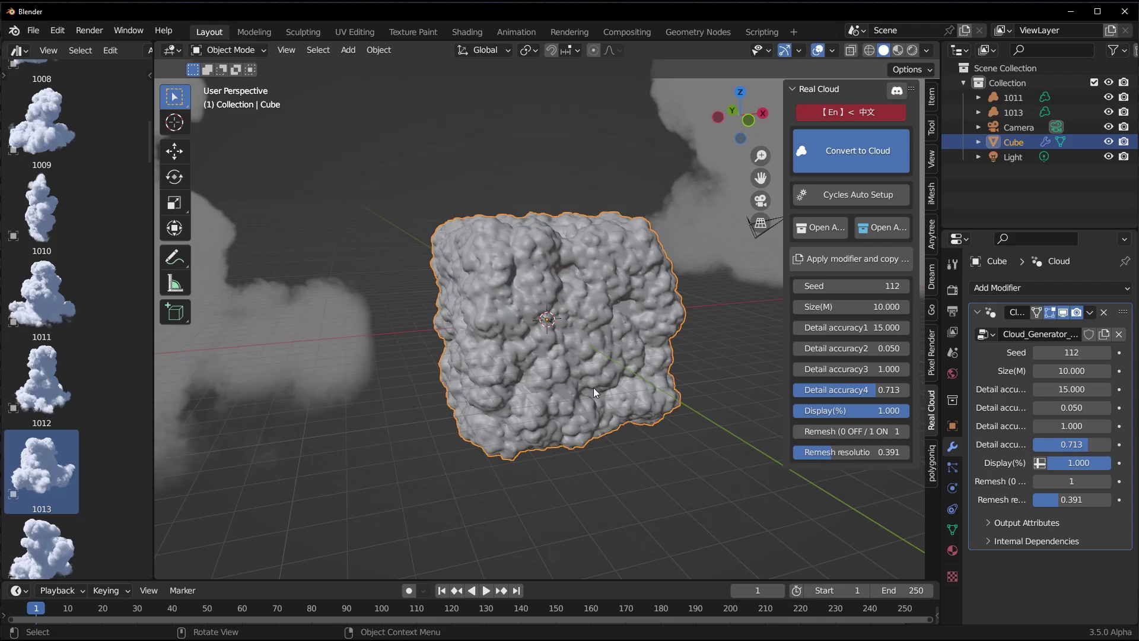
# Step: Apply the cube's cloud modifier and copy its material with the Real Cloud tool
pyautogui.scroll(-5, 593, 387)
pyautogui.moveTo(700, 362); pyautogui.dragTo(742, 353, button='middle')
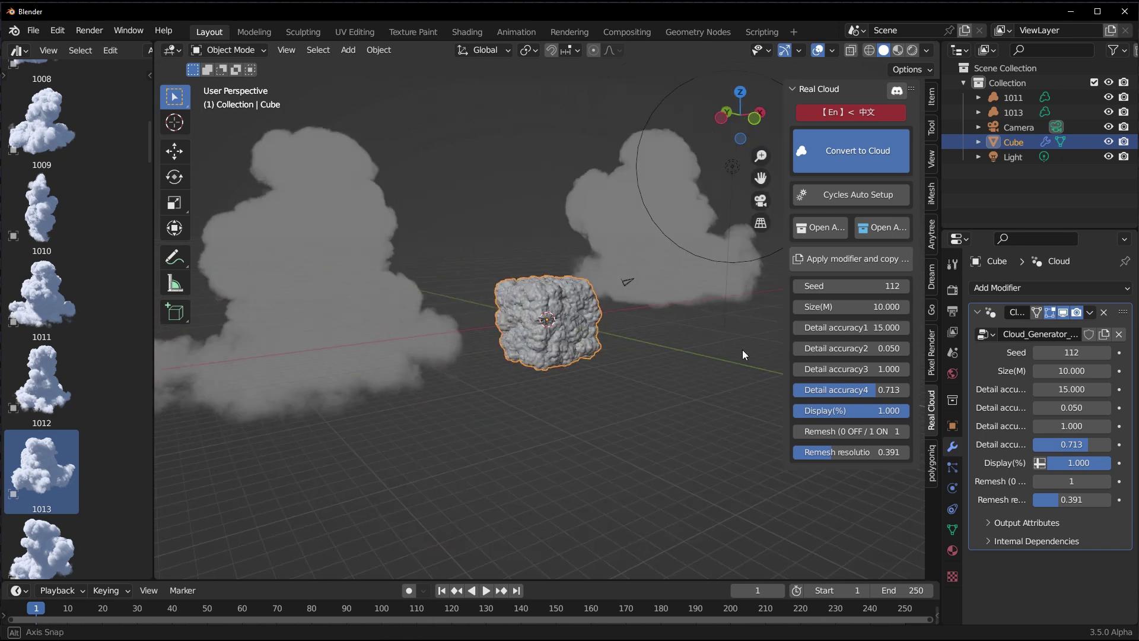
pyautogui.scroll(3, 640, 384)
pyautogui.scroll(1, 640, 389)
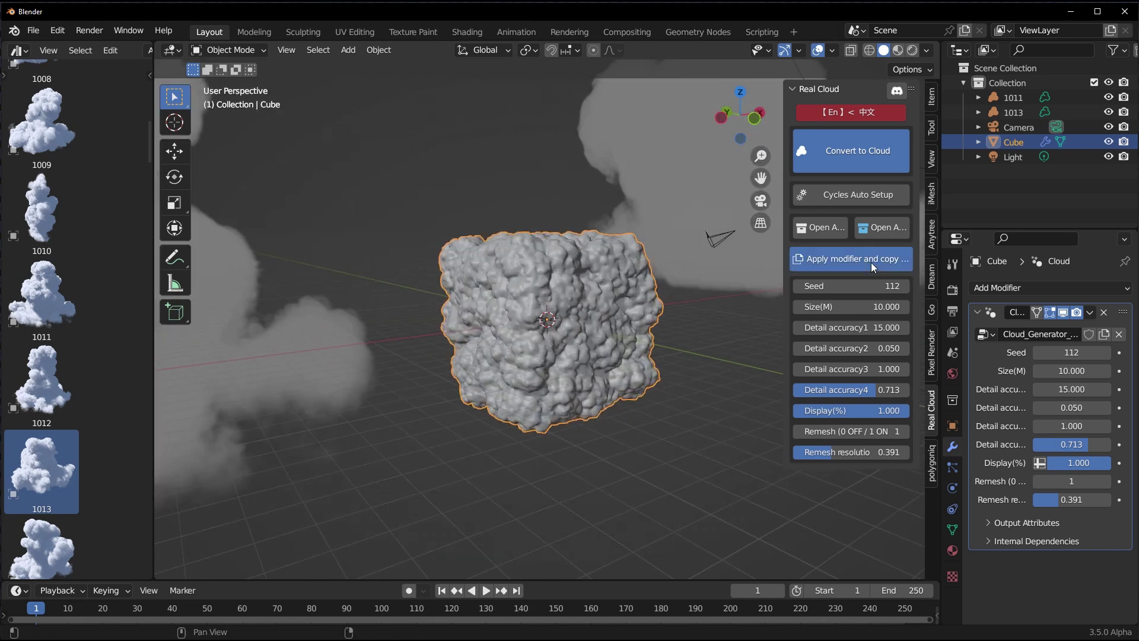
pyautogui.click(873, 267)
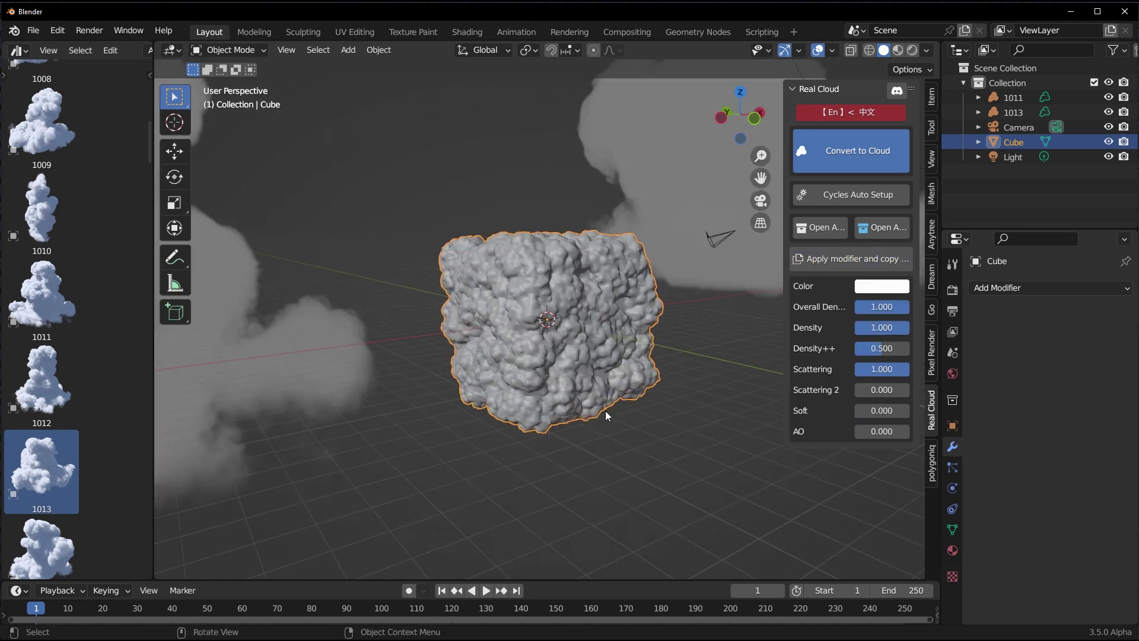
# Step: In rendered shading, set the cube cloud's Color to light purple and its Density++ to 0.521
pyautogui.moveTo(624, 383)
pyautogui.mouseDown(button='middle')
pyautogui.moveTo(694, 374)
pyautogui.moveTo(653, 314)
pyautogui.mouseUp(button='middle')
pyautogui.press('z')
pyautogui.click(889, 287)
pyautogui.moveTo(938, 128)
pyautogui.mouseDown()
pyautogui.moveTo(897, 136)
pyautogui.moveTo(935, 123)
pyautogui.mouseUp()
pyautogui.moveTo(906, 329)
pyautogui.mouseDown()
pyautogui.moveTo(857, 330)
pyautogui.moveTo(909, 327)
pyautogui.mouseUp()
pyautogui.moveTo(888, 348); pyautogui.dragTo(909, 372)
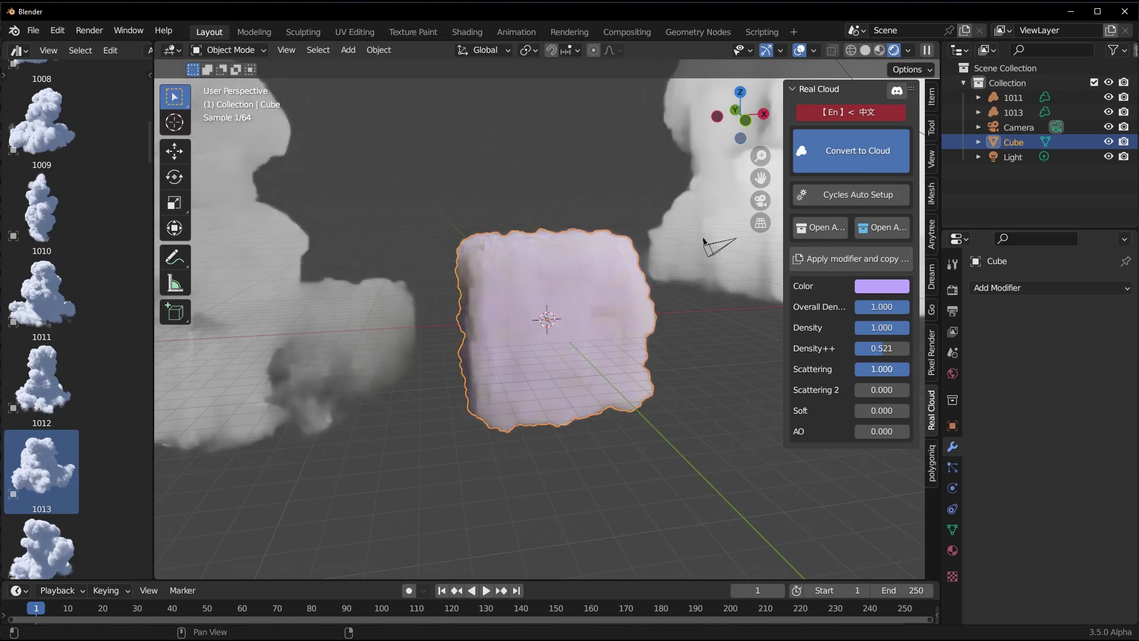
# Step: Select the VDB cloud 1013 and pick a different Color for it
pyautogui.click(386, 353)
pyautogui.scroll(-5, 386, 353)
pyautogui.click(662, 289)
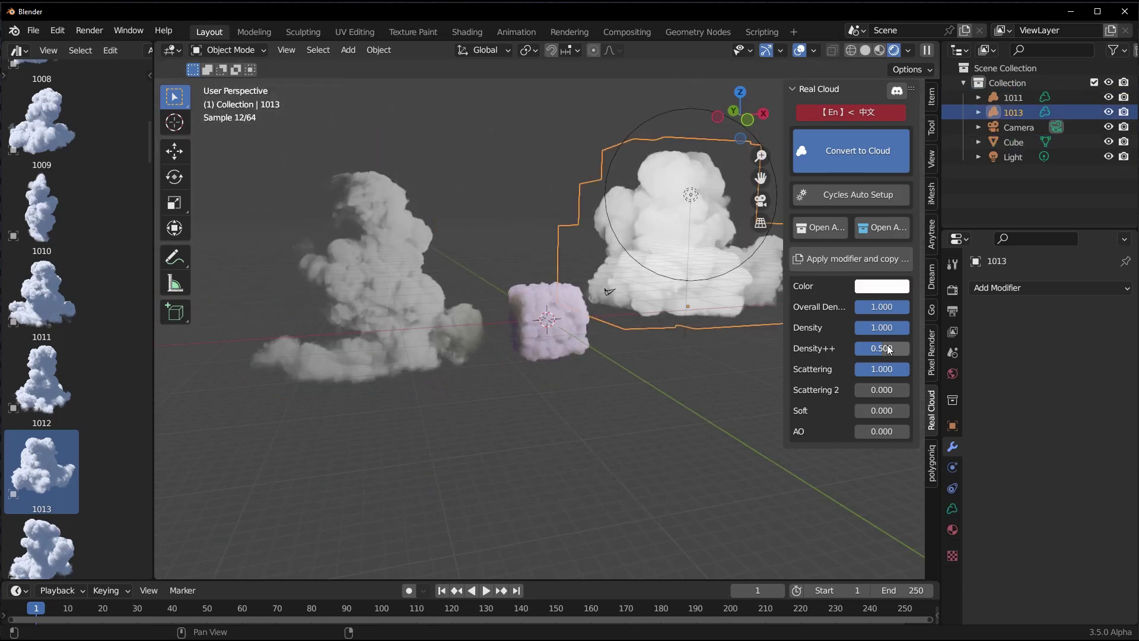
pyautogui.click(900, 288)
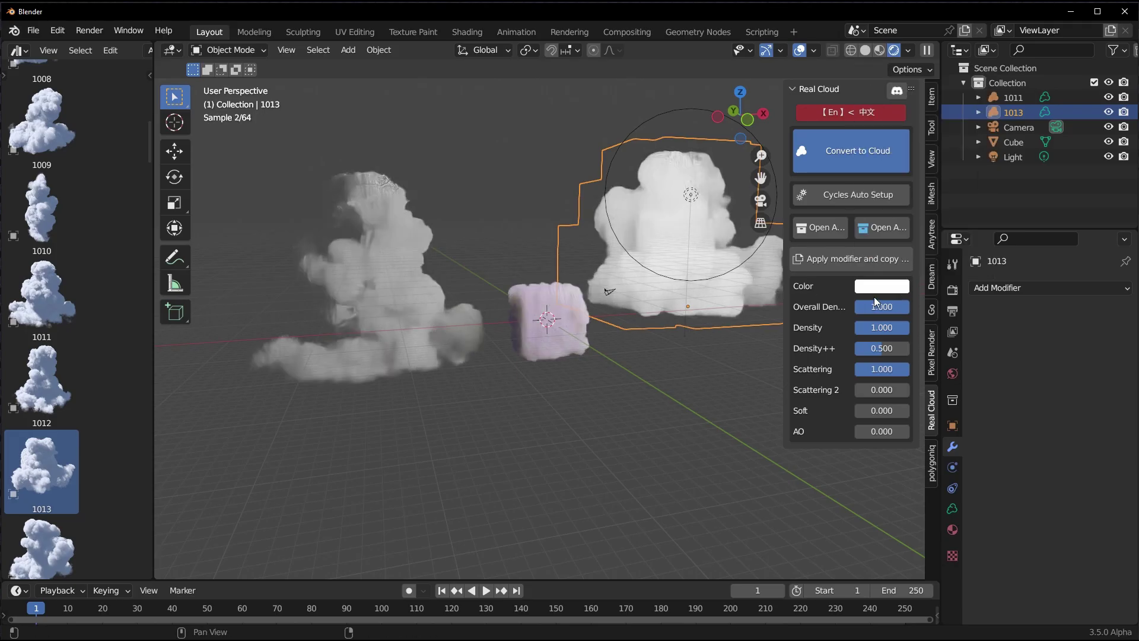
pyautogui.click(881, 286)
pyautogui.click(924, 144)
pyautogui.moveTo(924, 145)
pyautogui.mouseDown()
pyautogui.moveTo(949, 152)
pyautogui.moveTo(911, 140)
pyautogui.moveTo(926, 122)
pyautogui.moveTo(909, 138)
pyautogui.moveTo(914, 130)
pyautogui.mouseUp()
pyautogui.moveTo(588, 436); pyautogui.dragTo(513, 460, button='middle')
pyautogui.scroll(-2, 532, 450)
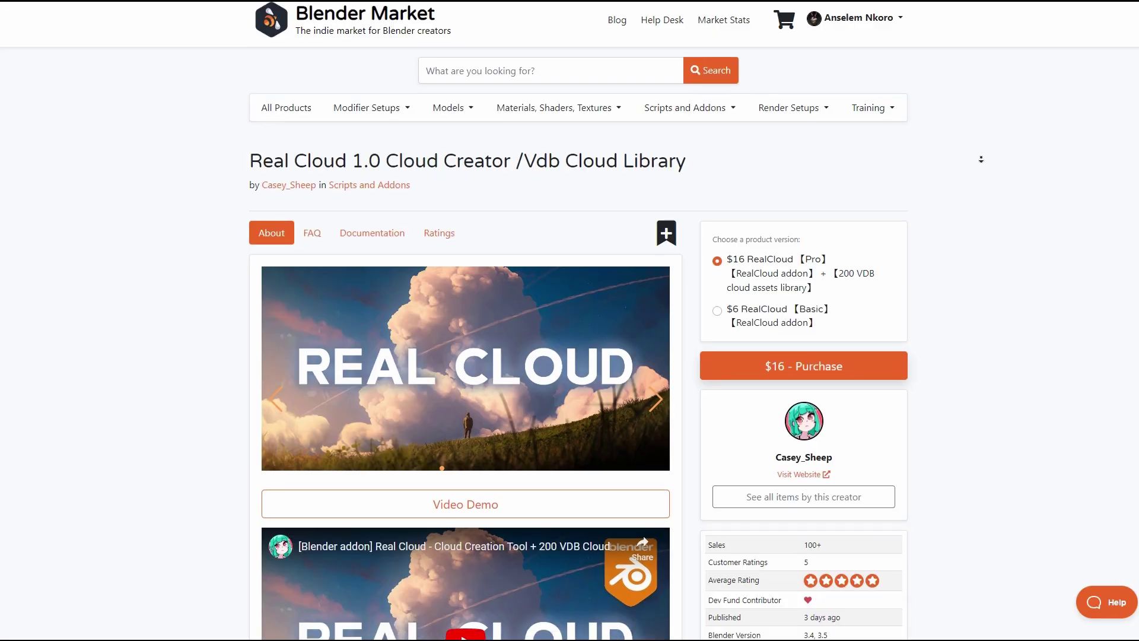
# Step: Switch to Blender Market and look through the Real Cloud 1.0 product page
pyautogui.middleClick(979, 158)
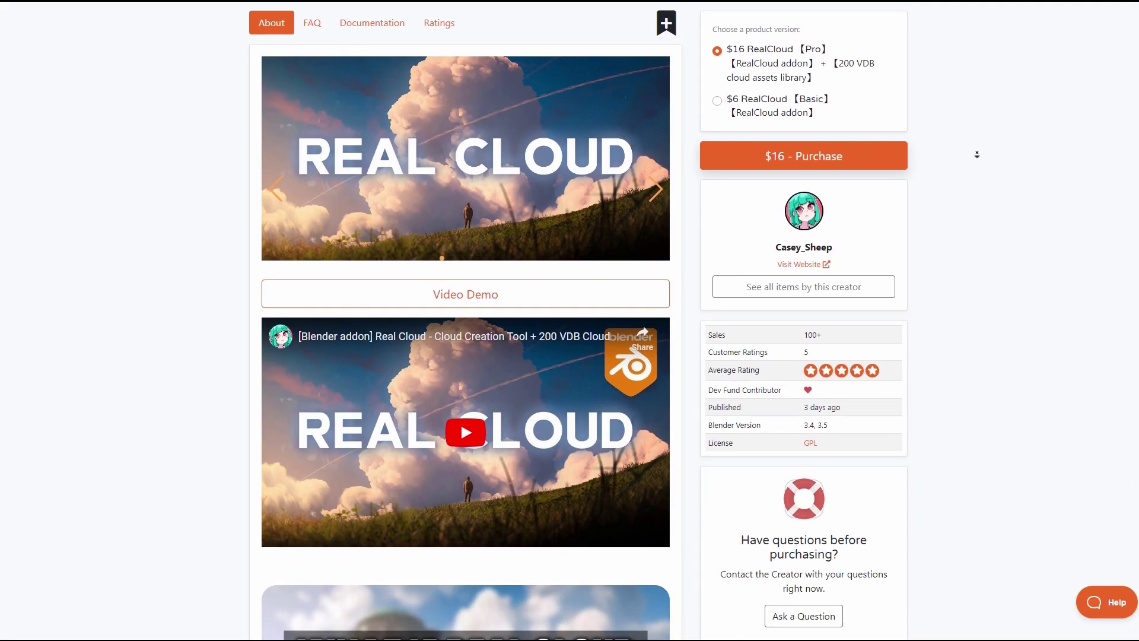